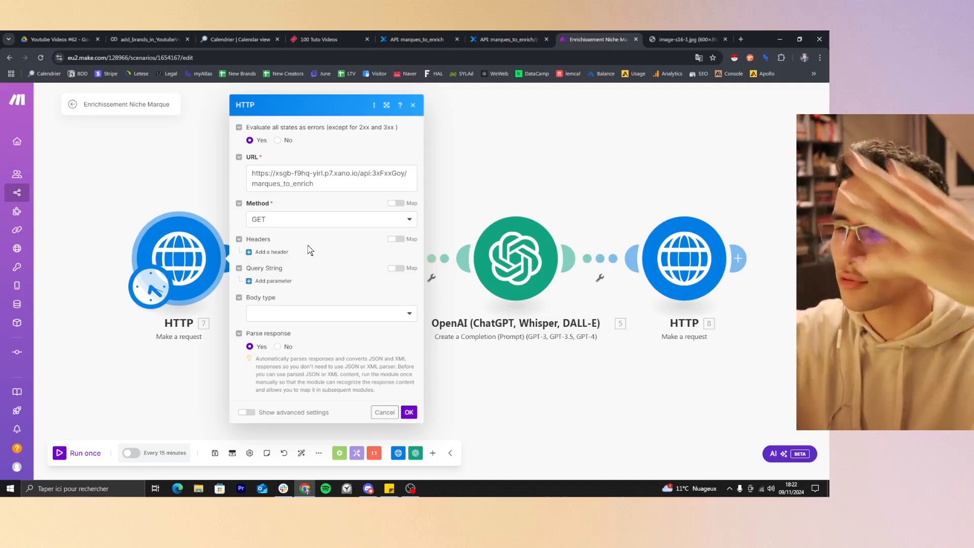
Examine the first HTTP module's URL in Make alongside Xano's marques_to_enrich endpoint and the REST API Methods diagram.
{"action": "left_click_drag", "start_coordinate": [320, 185], "coordinate": [198, 226]}
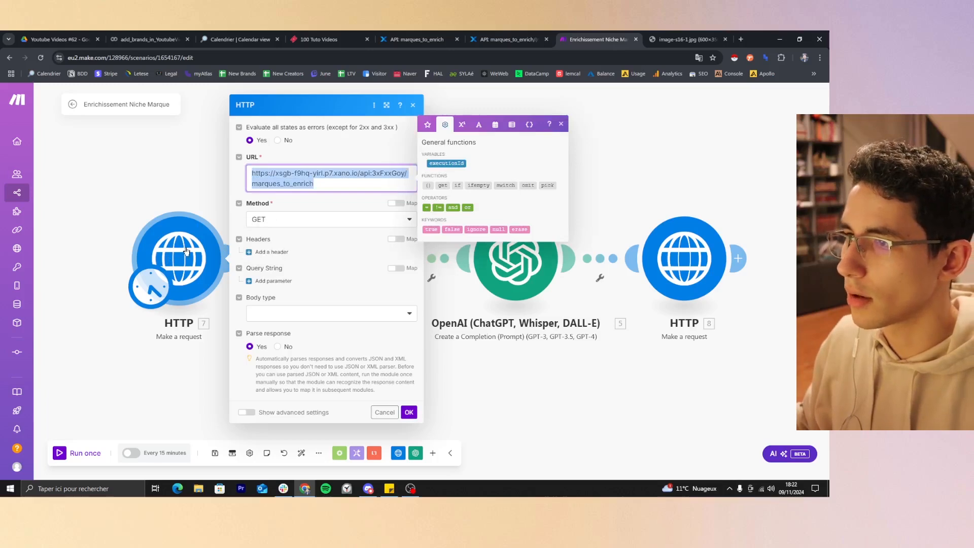
{"action": "left_click", "coordinate": [413, 35]}
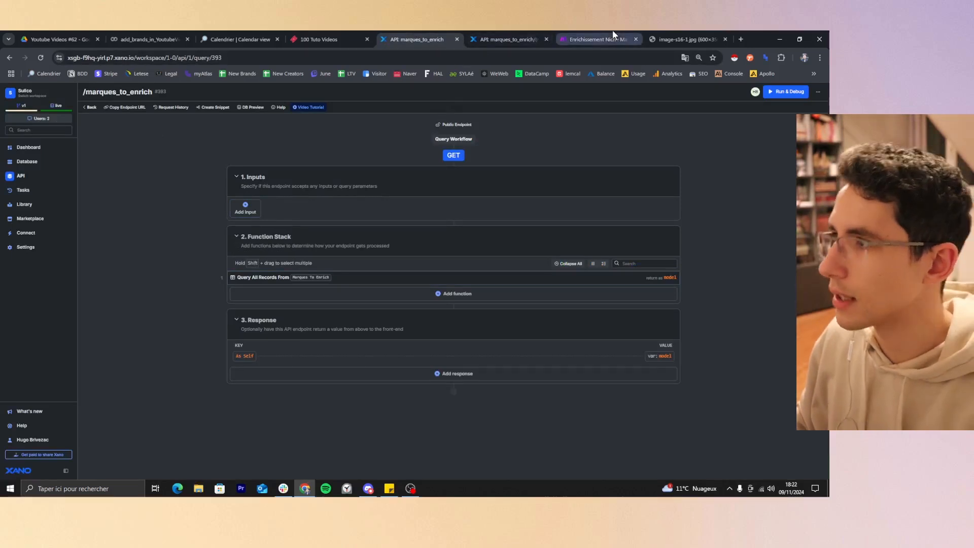
{"action": "left_click", "coordinate": [670, 31]}
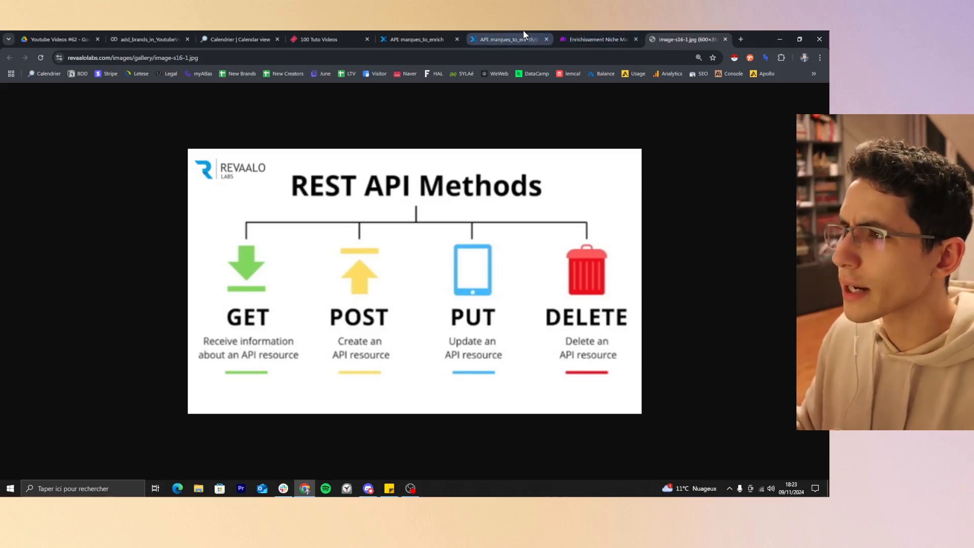
{"action": "left_click", "coordinate": [578, 39]}
{"action": "left_click", "coordinate": [417, 39]}
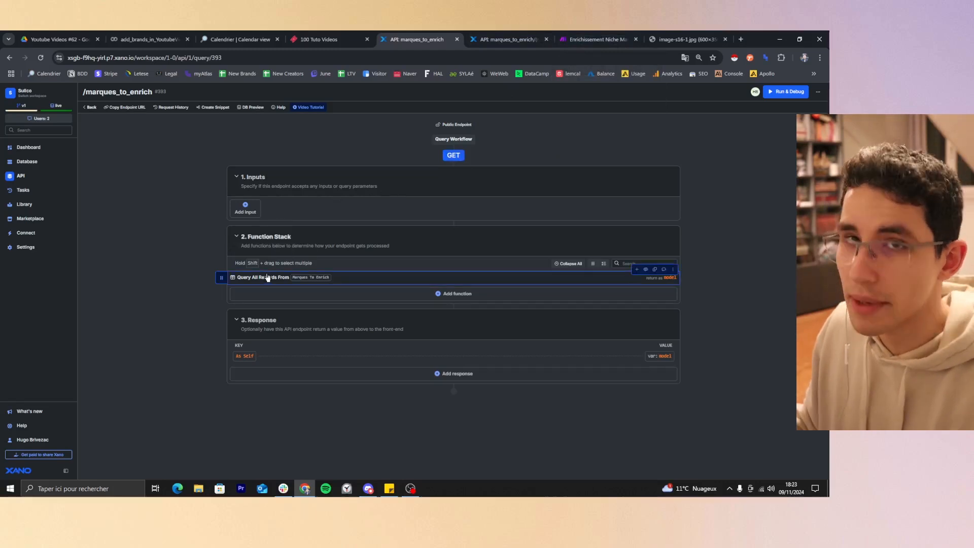
Copy the marques_to_enrich endpoint URL in Xano and check it against the first HTTP module's URL in Make.
{"action": "left_click", "coordinate": [126, 109]}
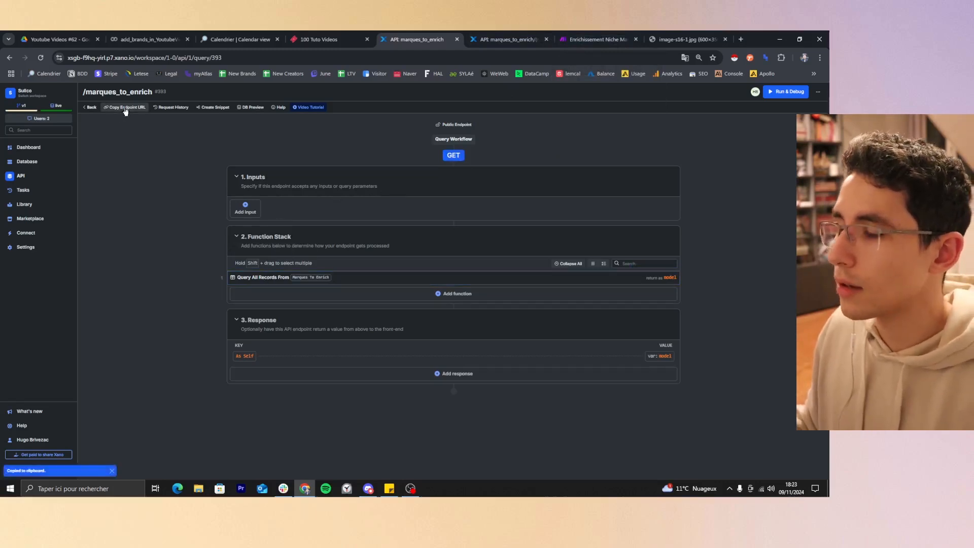
{"action": "left_click", "coordinate": [596, 39]}
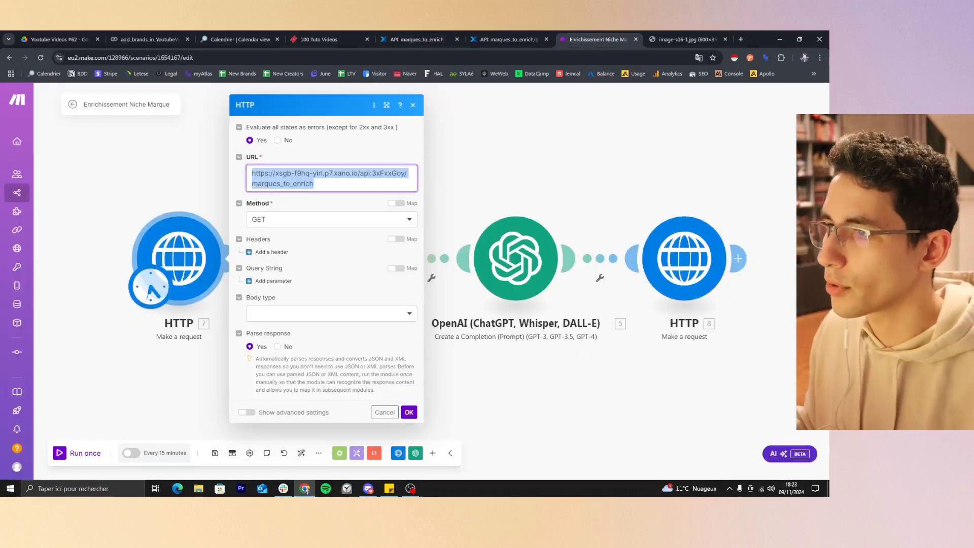
{"action": "left_click", "coordinate": [381, 33]}
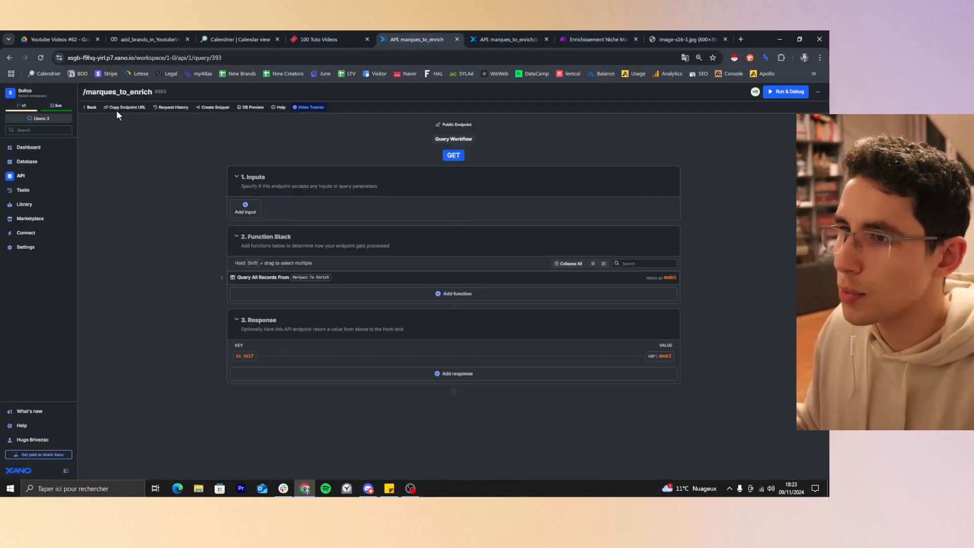
{"action": "left_click", "coordinate": [594, 39]}
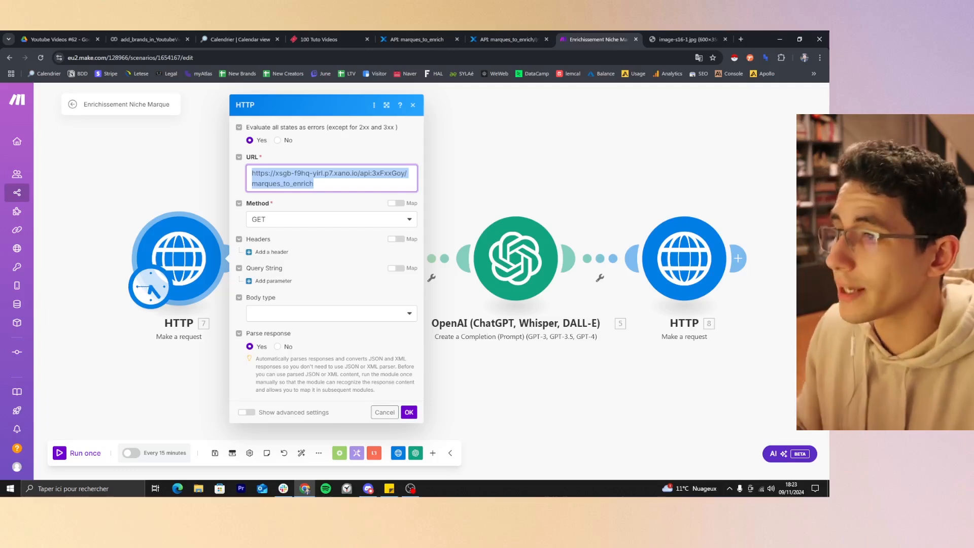
{"action": "left_click", "coordinate": [315, 184]}
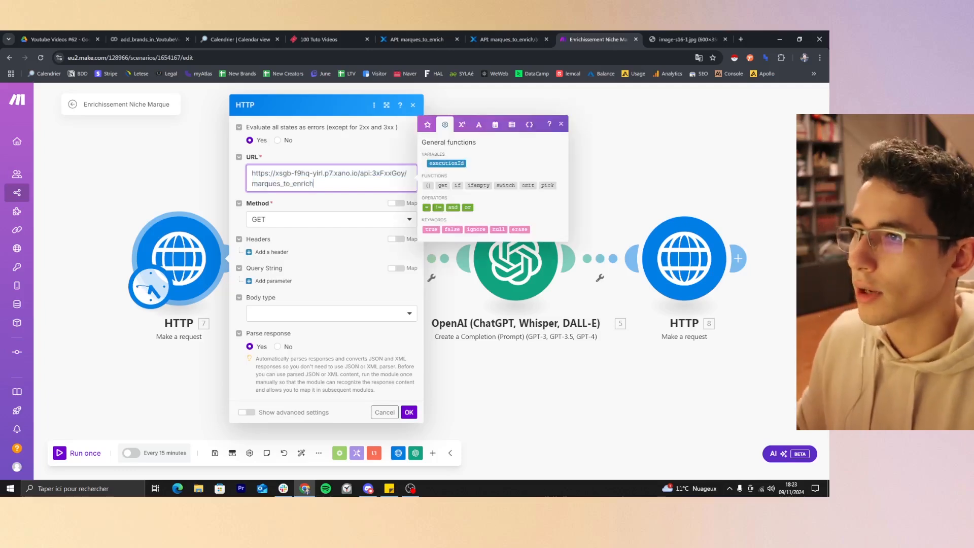
Check the HTTP module's available methods in Make against the methods of the two marques_to_enrich endpoints in Xano.
{"action": "left_click", "coordinate": [322, 219]}
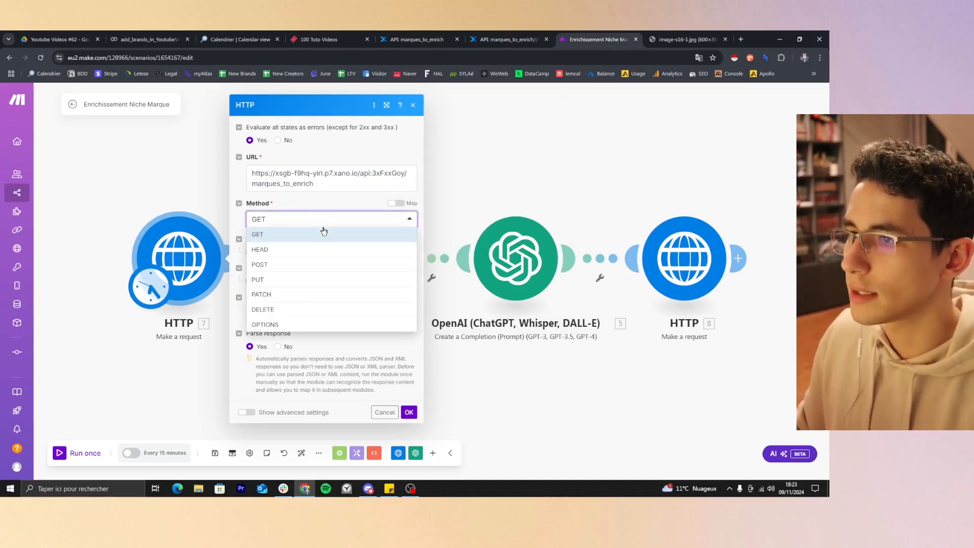
{"action": "left_click", "coordinate": [417, 37]}
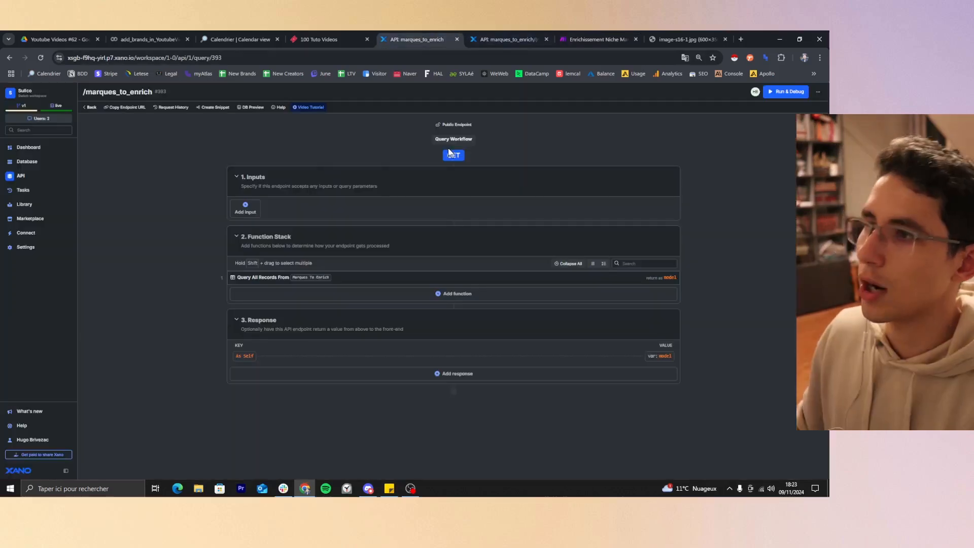
{"action": "left_click", "coordinate": [532, 36]}
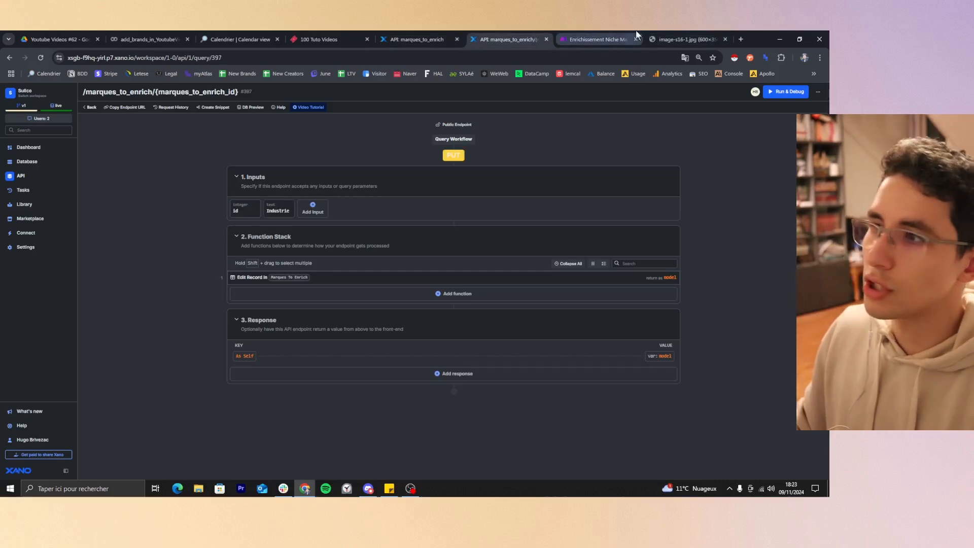
{"action": "left_click", "coordinate": [615, 34]}
{"action": "left_click", "coordinate": [284, 233]}
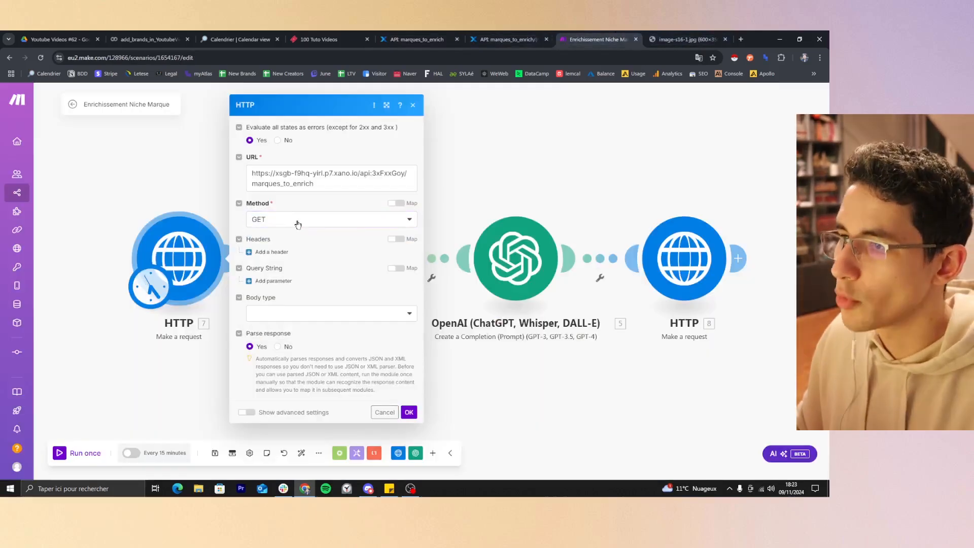
{"action": "left_click", "coordinate": [411, 35]}
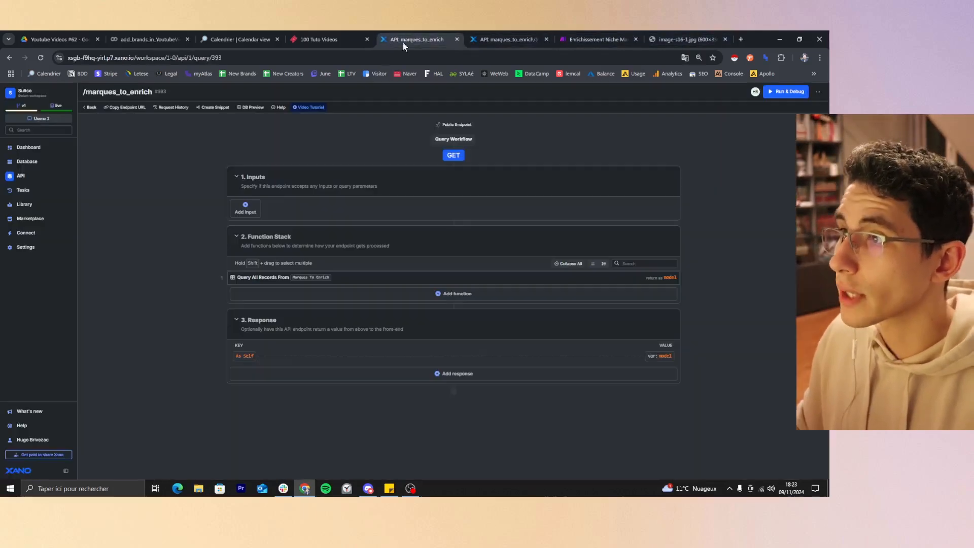
{"action": "left_click", "coordinate": [580, 36]}
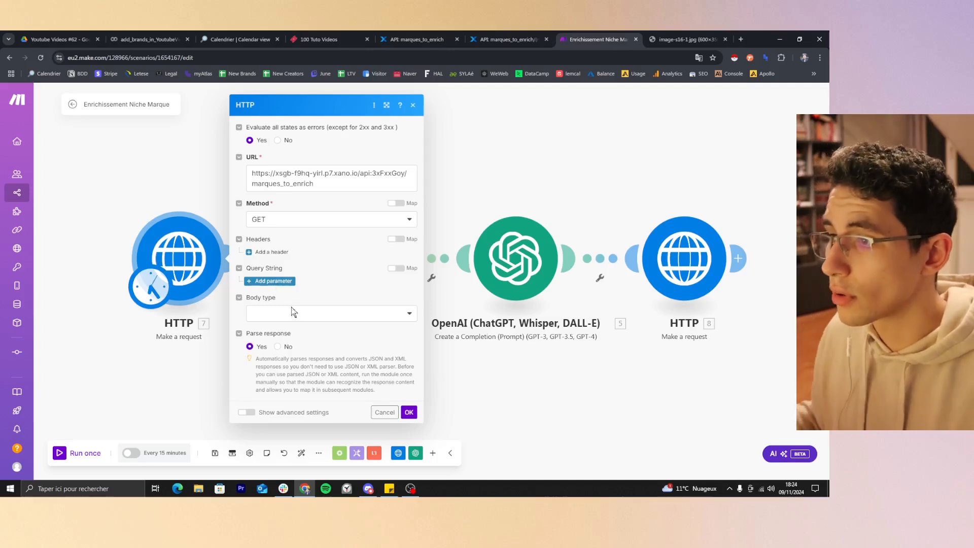
Confirm the HTTP settings and run the scenario once, opening the first HTTP module's execution details.
{"action": "left_click", "coordinate": [409, 412]}
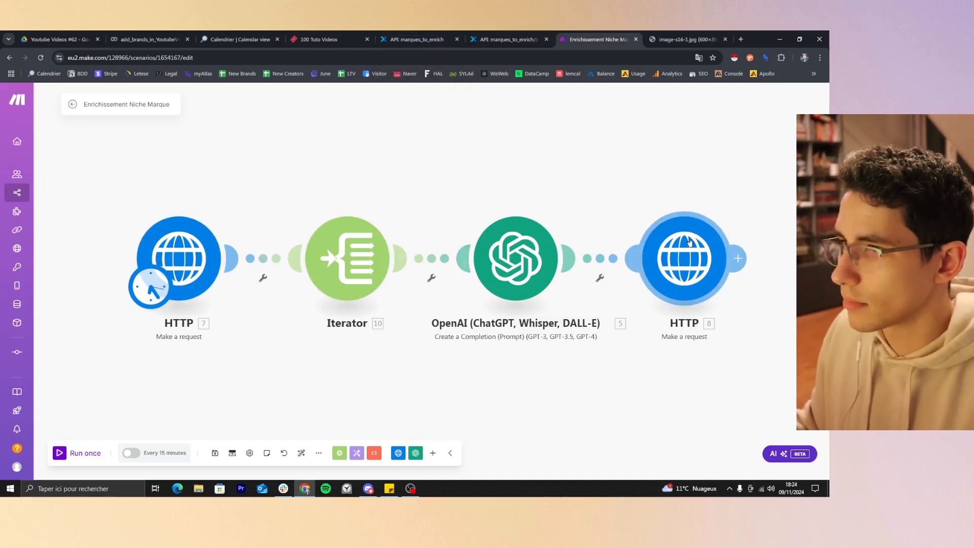
{"action": "left_click", "coordinate": [59, 457]}
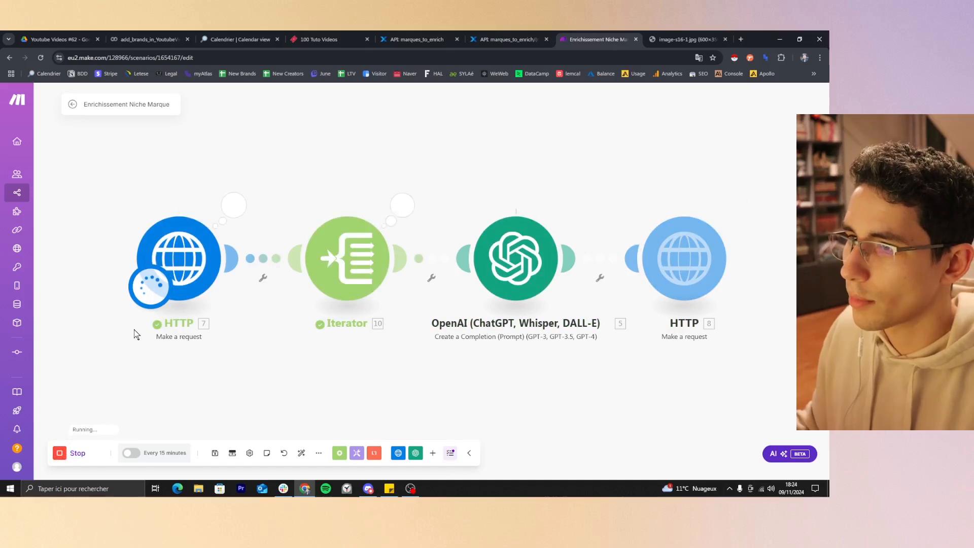
{"action": "left_click", "coordinate": [234, 205]}
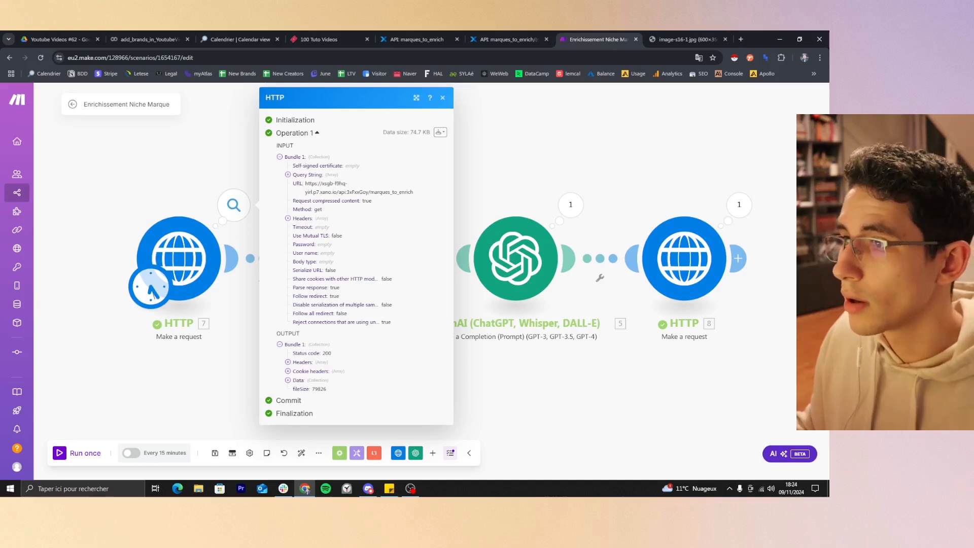
Examine the request's URL, method and headers, and expand the items array in the output data.
{"action": "triple_click", "coordinate": [345, 192]}
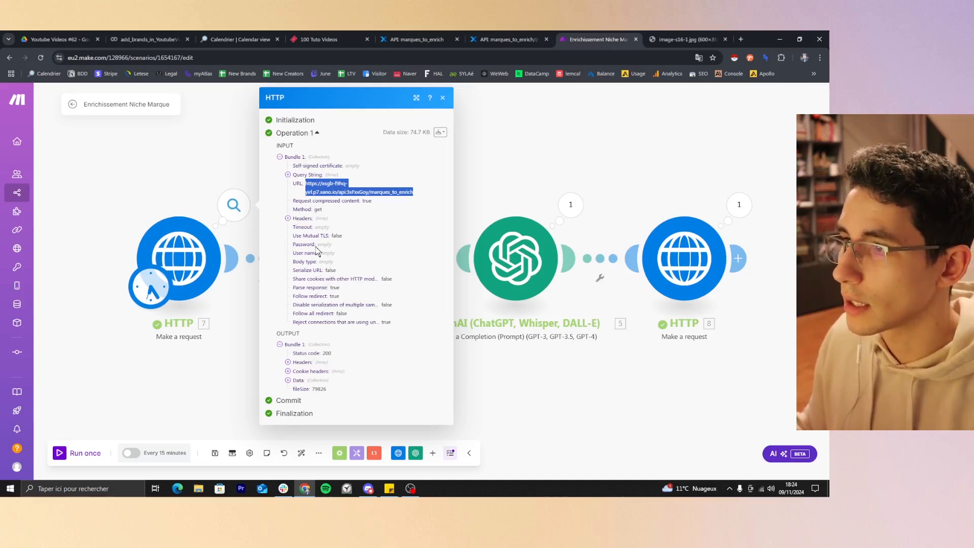
{"action": "left_click", "coordinate": [320, 219]}
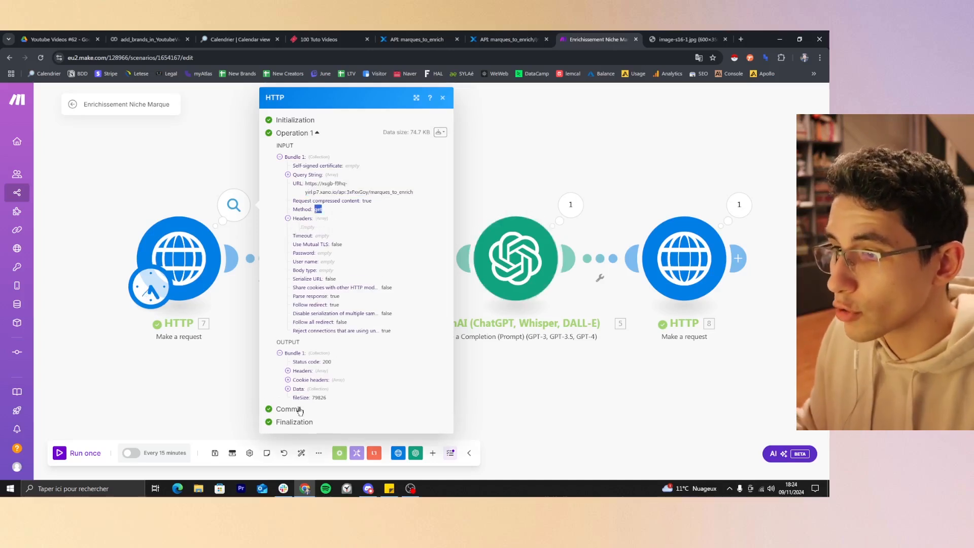
{"action": "left_click", "coordinate": [288, 389]}
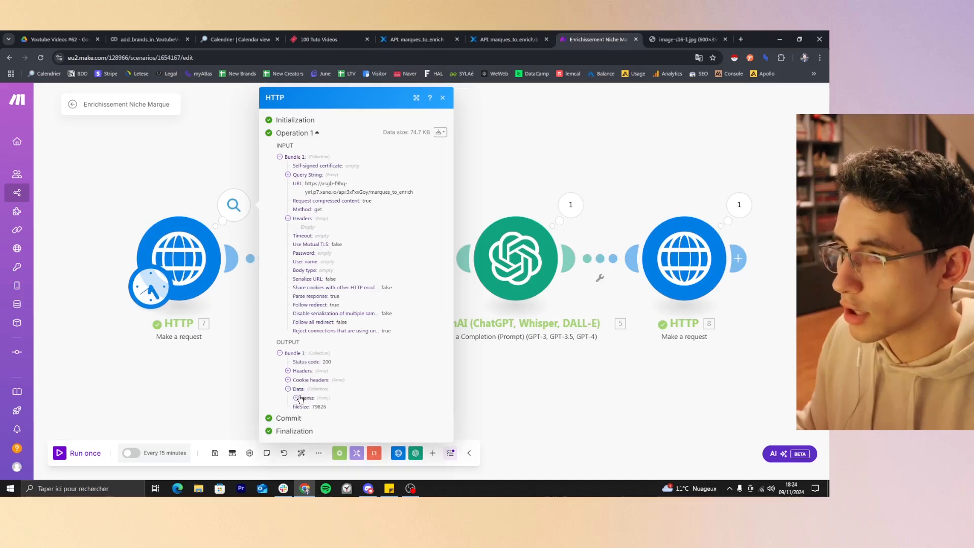
{"action": "left_click", "coordinate": [296, 398]}
{"action": "scroll", "coordinate": [302, 403], "scroll_direction": "down", "scroll_amount": 3}
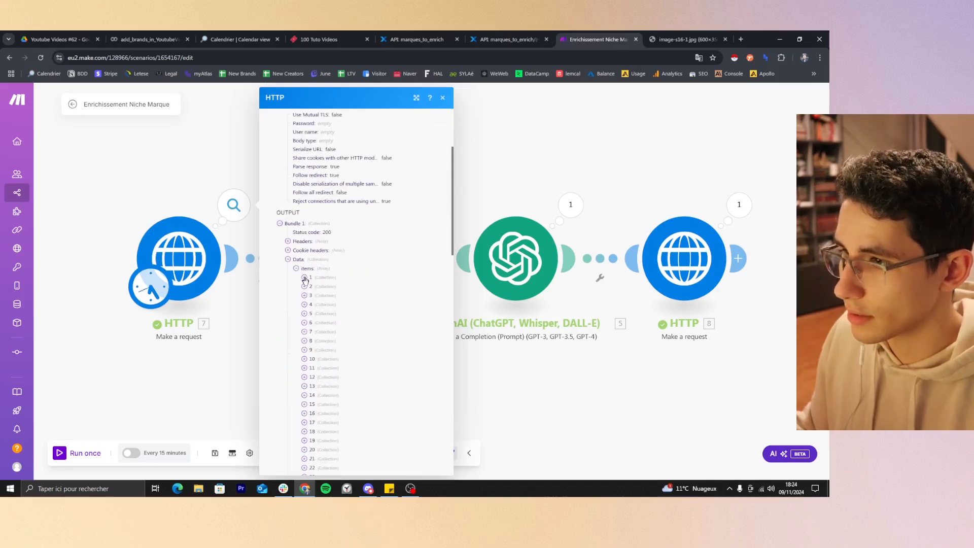
Inspect the fields of items 1 and 3 in the returned data, collapsing each one again.
{"action": "left_click", "coordinate": [304, 278]}
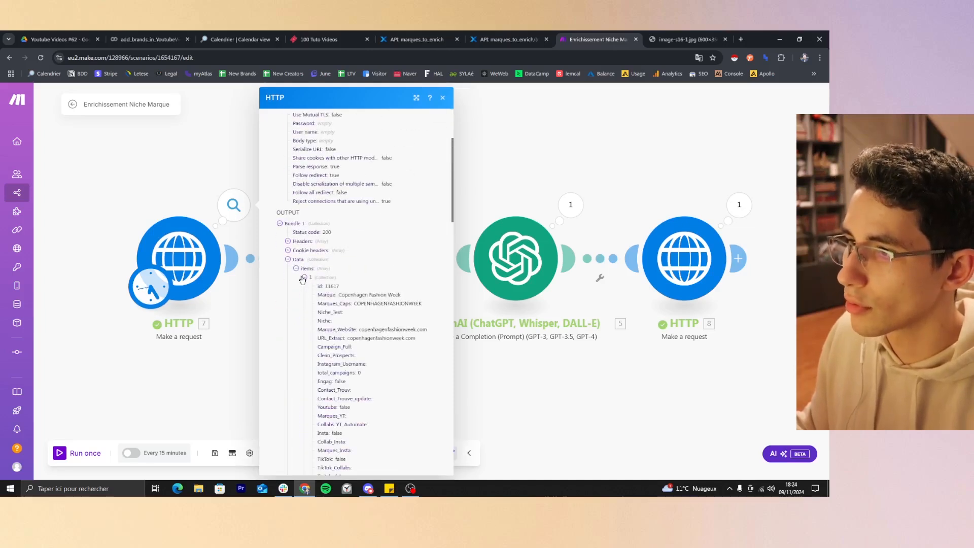
{"action": "left_click", "coordinate": [303, 278]}
{"action": "left_click", "coordinate": [305, 296]}
{"action": "left_click", "coordinate": [304, 296]}
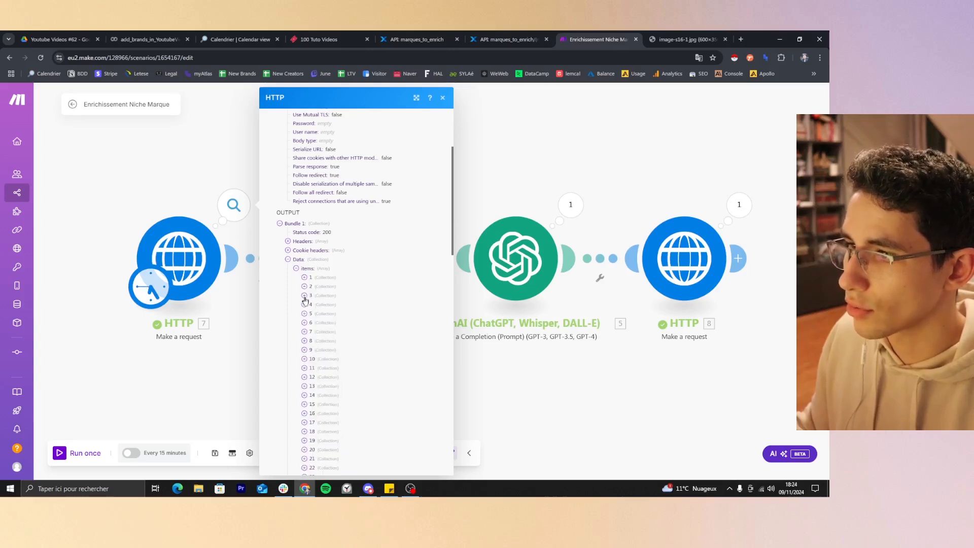
{"action": "left_click", "coordinate": [304, 296]}
{"action": "scroll", "coordinate": [307, 233], "scroll_direction": "down", "scroll_amount": 2}
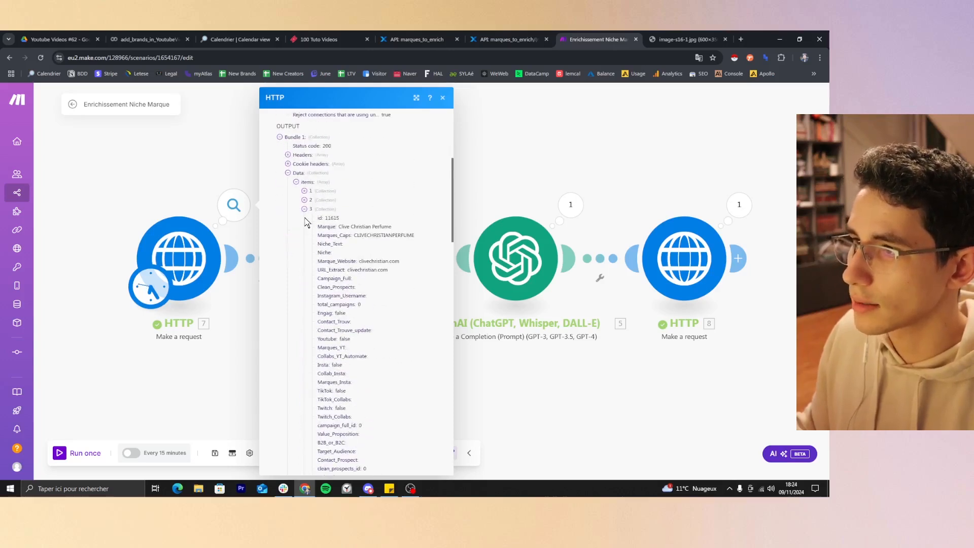
{"action": "left_click", "coordinate": [304, 210]}
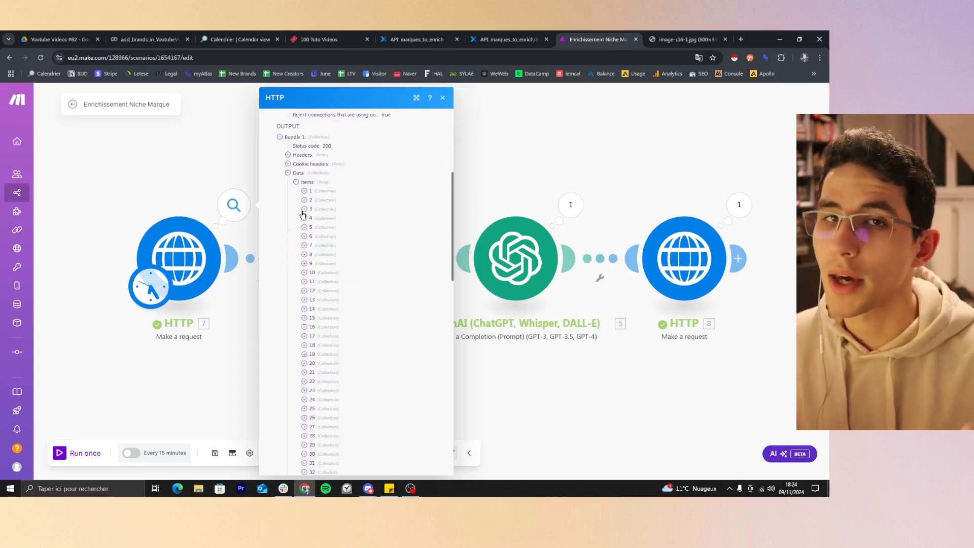
Compare the GET and PUT marques_to_enrich endpoints in Xano with the REST API Methods diagram.
{"action": "left_click", "coordinate": [413, 34]}
{"action": "left_click", "coordinate": [660, 35]}
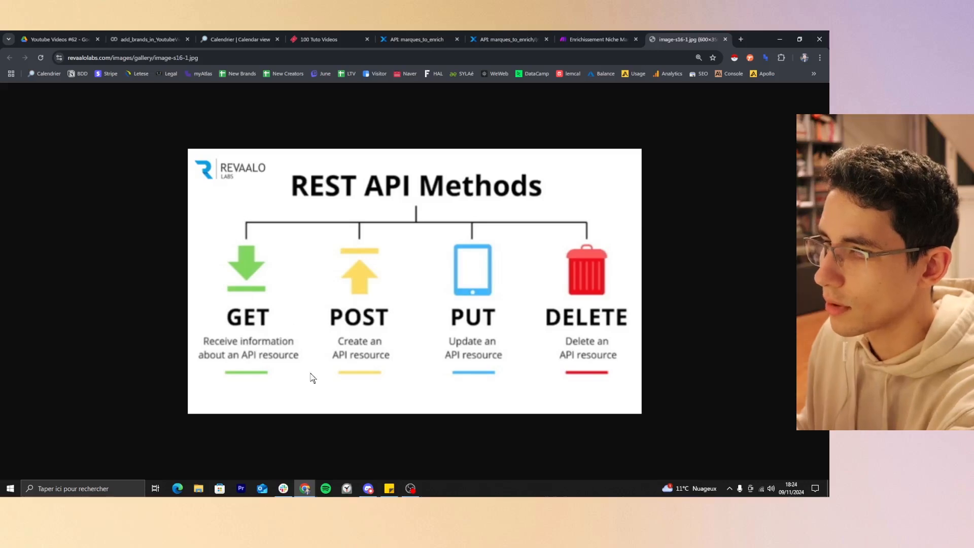
{"action": "left_click", "coordinate": [496, 35]}
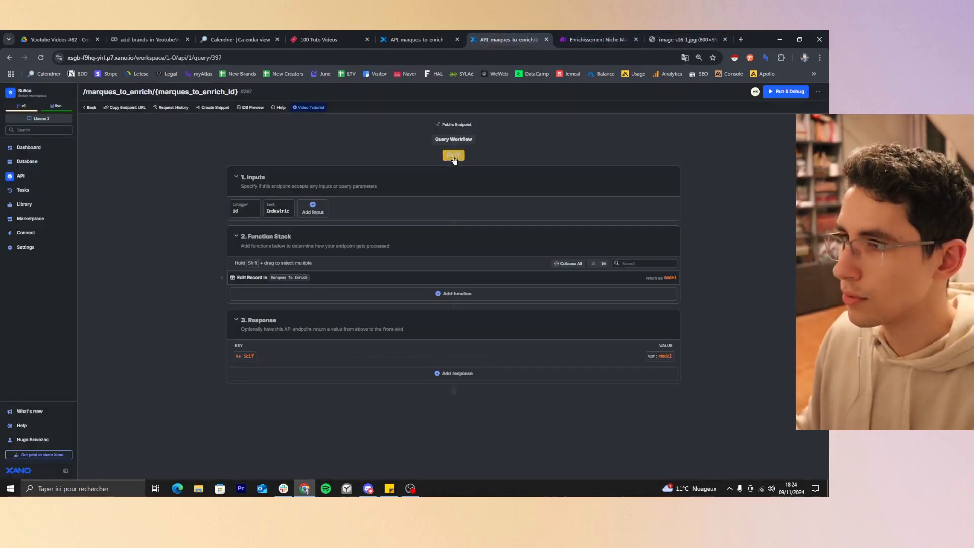
{"action": "left_click", "coordinate": [676, 35]}
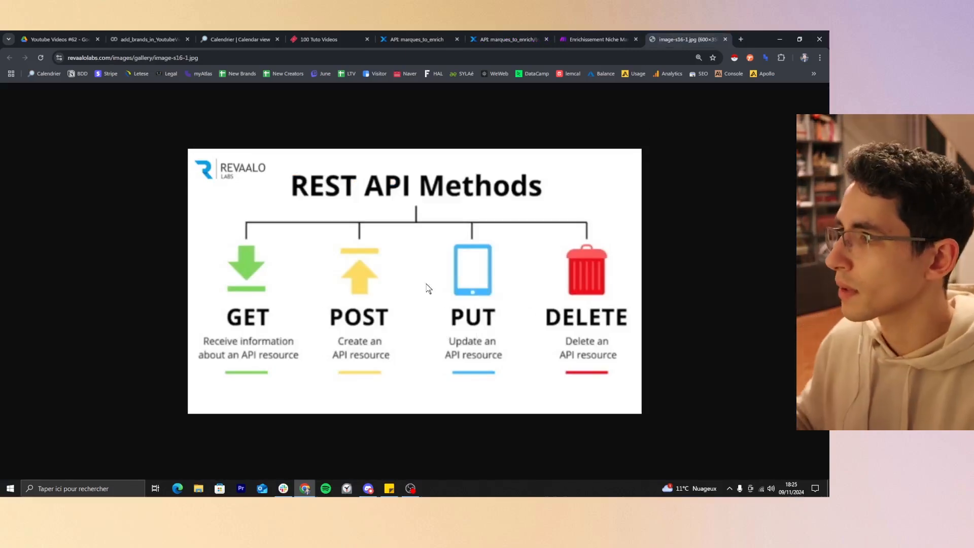
Close the execution details in Make and review the inputs of the PUT marques_to_enrich endpoint in Xano.
{"action": "left_click", "coordinate": [580, 36]}
{"action": "left_click", "coordinate": [442, 99]}
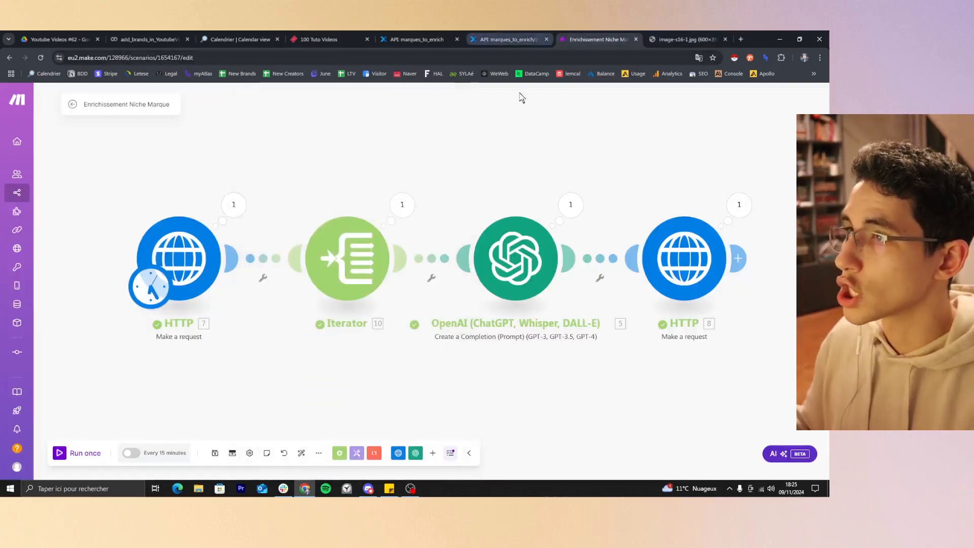
{"action": "left_click", "coordinate": [490, 36]}
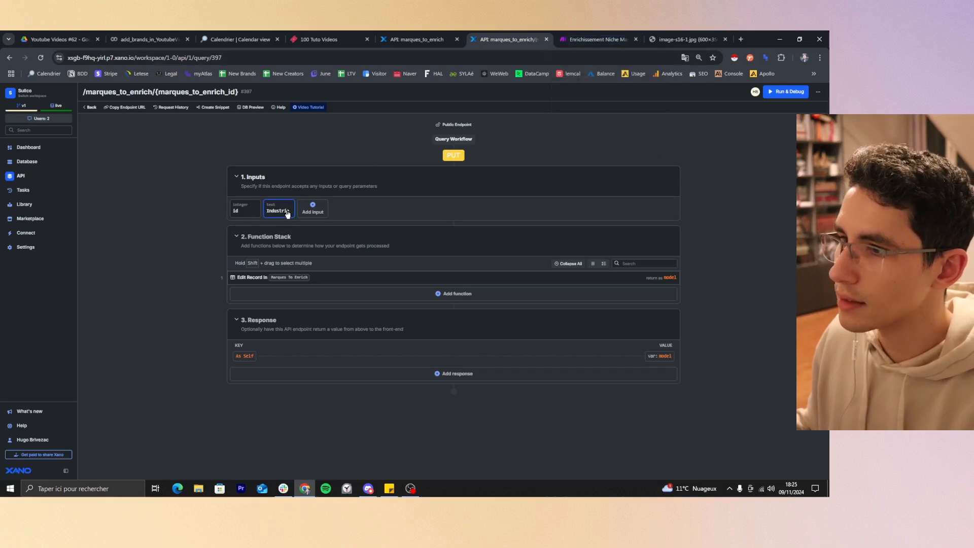
Open the last HTTP module's settings in Make and compare its URL with Xano's PUT endpoint.
{"action": "left_click", "coordinate": [604, 35]}
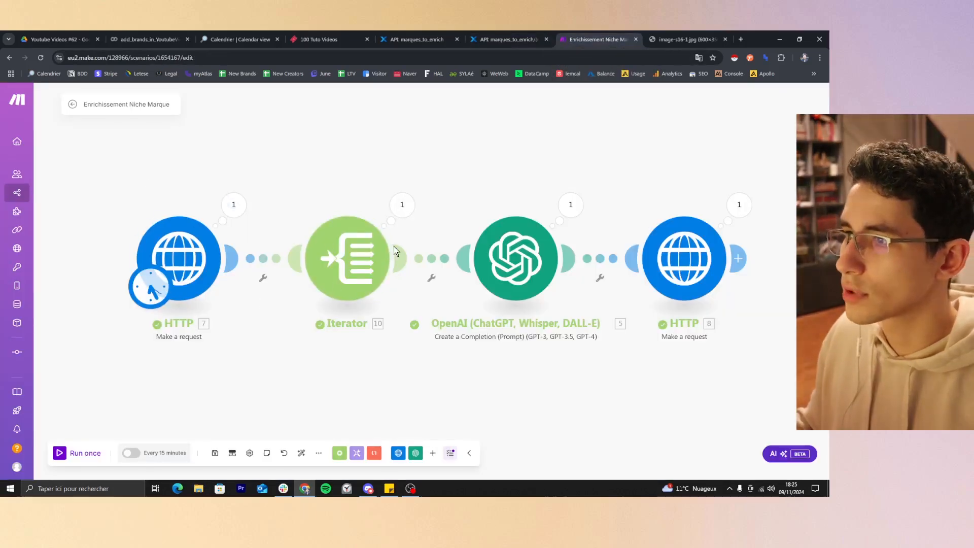
{"action": "left_click", "coordinate": [671, 262]}
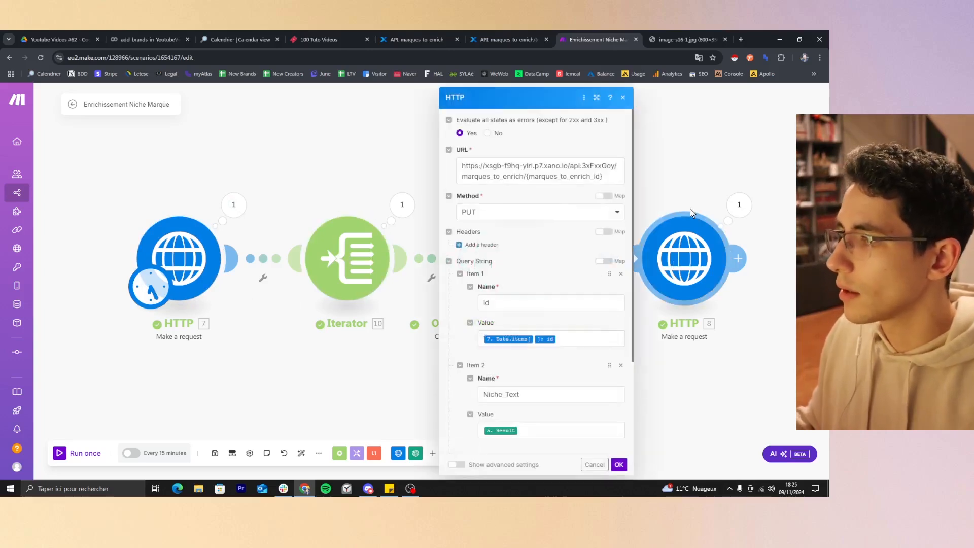
{"action": "left_click", "coordinate": [538, 171]}
{"action": "key", "text": "ctrl+a"}
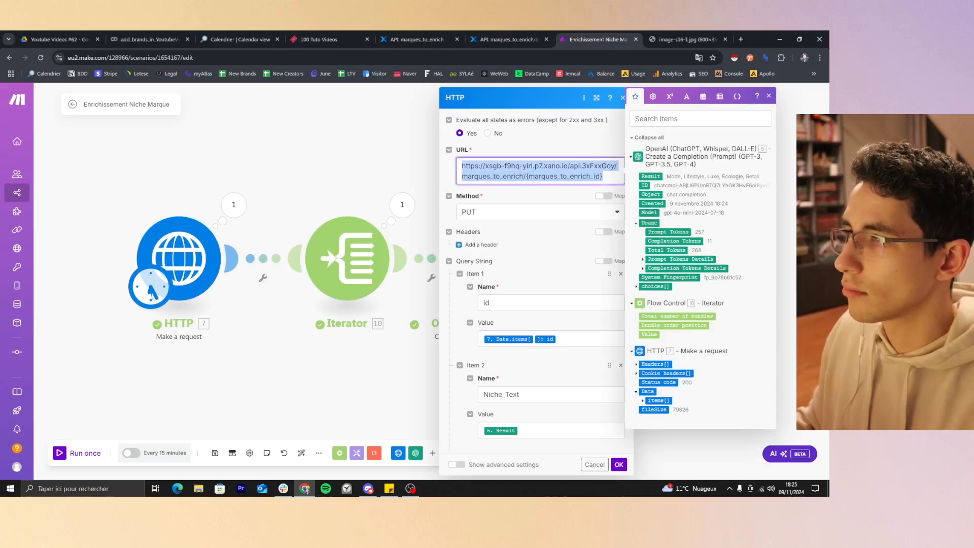
{"action": "left_click", "coordinate": [509, 39]}
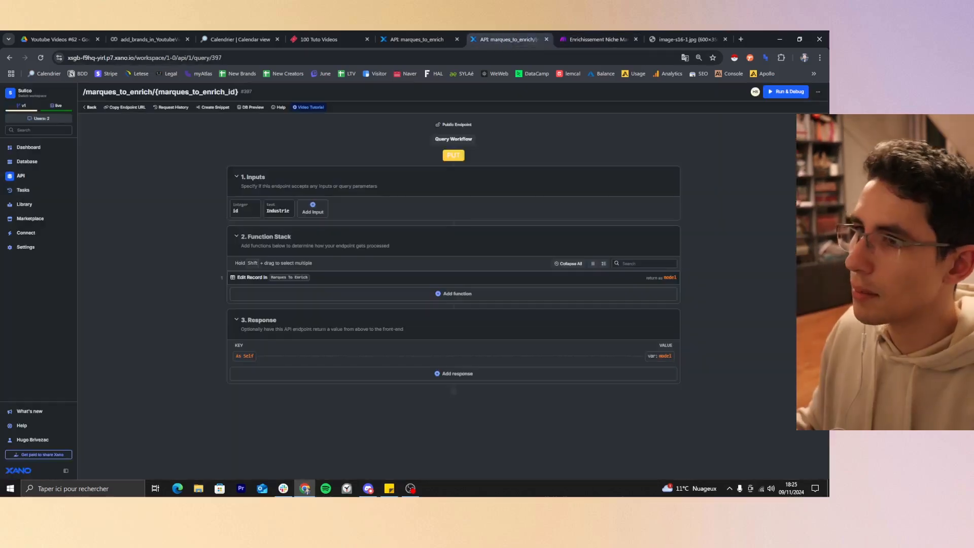
Review the URL and PUT method of Make's last HTTP module against the REST API Methods diagram.
{"action": "left_click", "coordinate": [607, 38]}
{"action": "double_click", "coordinate": [568, 176]}
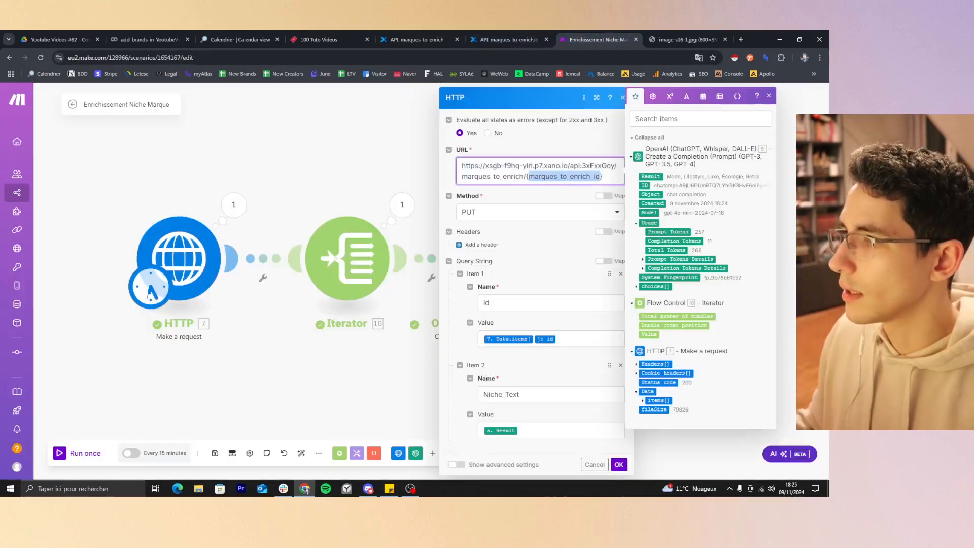
{"action": "key", "text": "ctrl+a"}
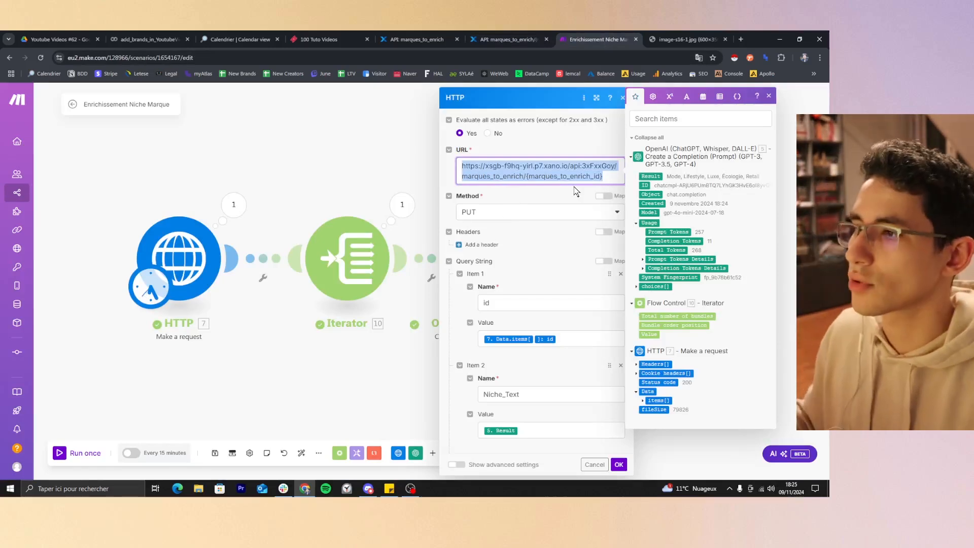
{"action": "left_click", "coordinate": [569, 211]}
{"action": "left_click", "coordinate": [568, 213]}
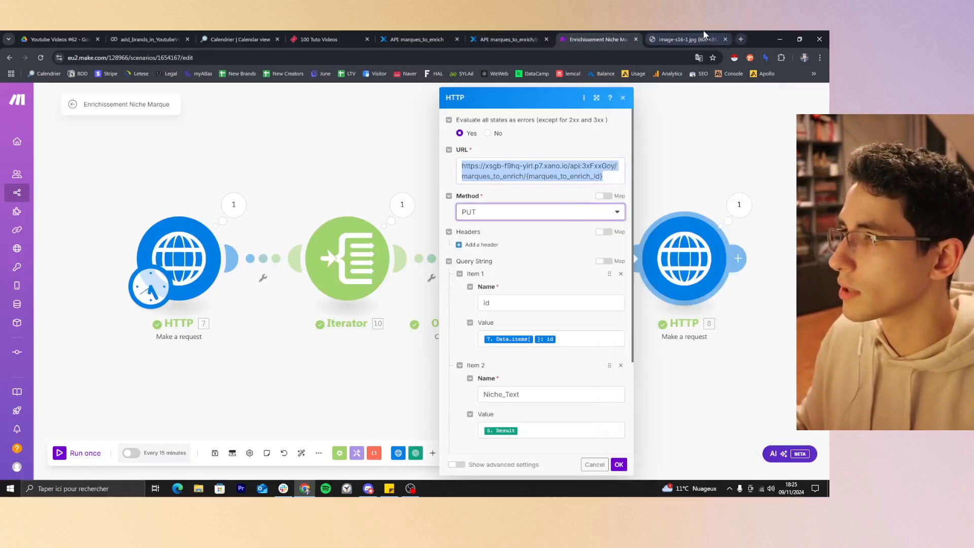
{"action": "left_click", "coordinate": [690, 39]}
{"action": "left_click", "coordinate": [628, 37]}
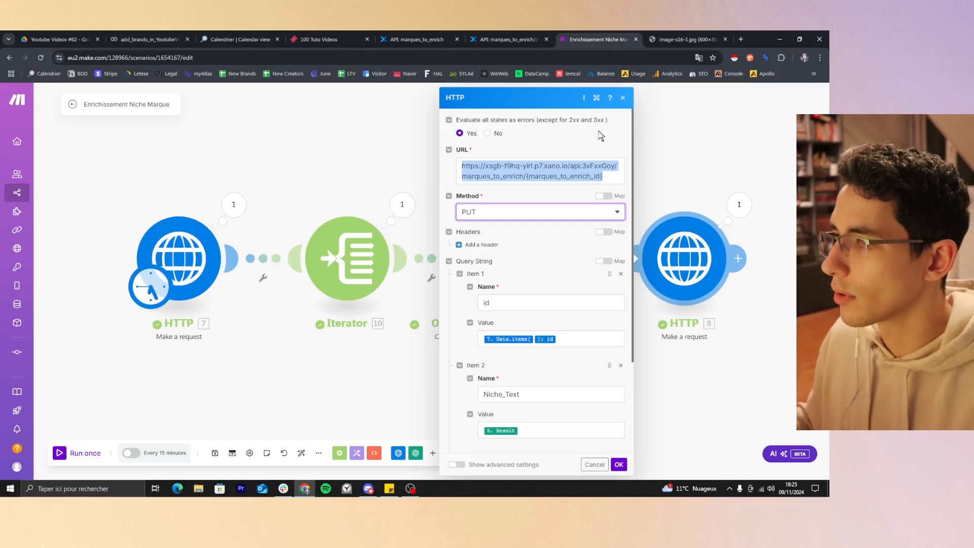
Compare the id query string parameter in Make with the inputs of Xano's PUT marques_to_enrich endpoint.
{"action": "scroll", "coordinate": [512, 256], "scroll_direction": "down", "scroll_amount": 1}
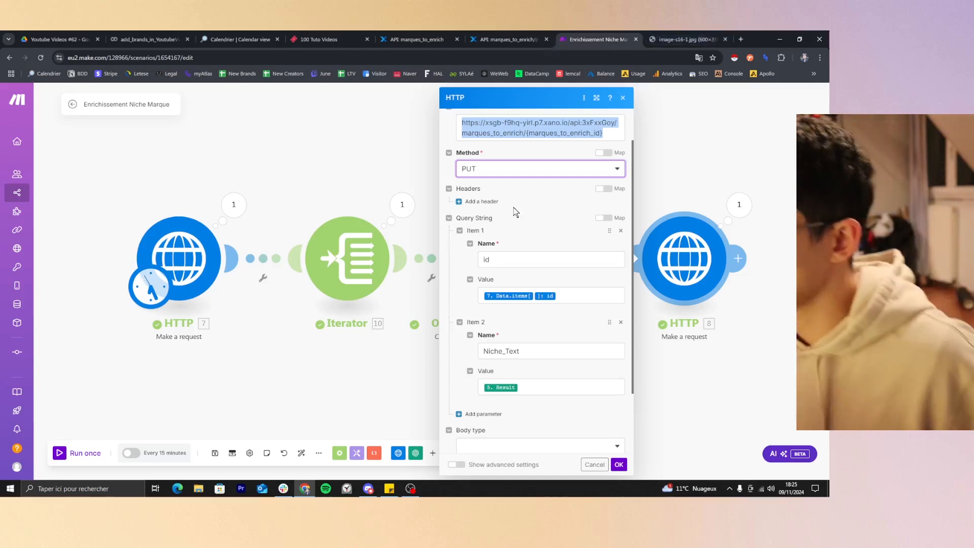
{"action": "left_click", "coordinate": [515, 258]}
{"action": "left_click", "coordinate": [522, 34]}
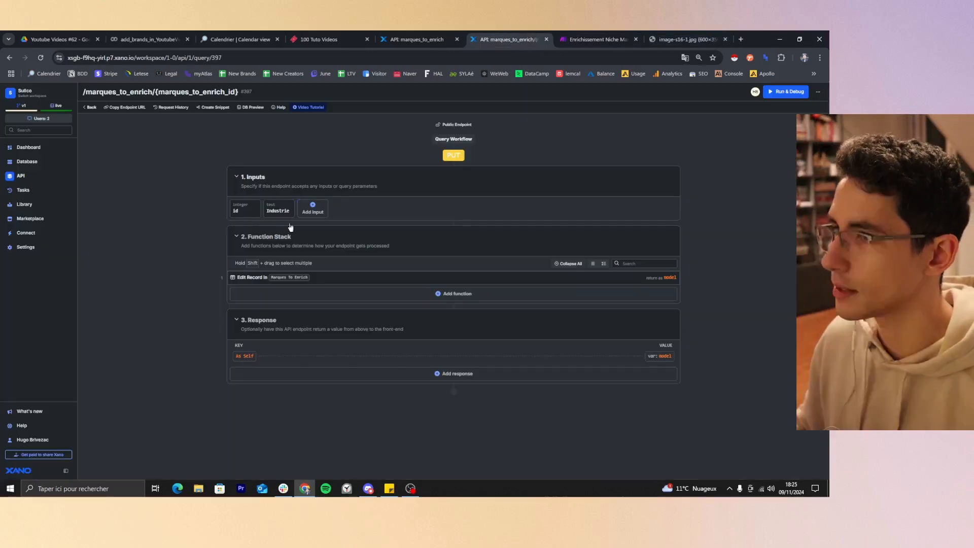
{"action": "left_click", "coordinate": [596, 39]}
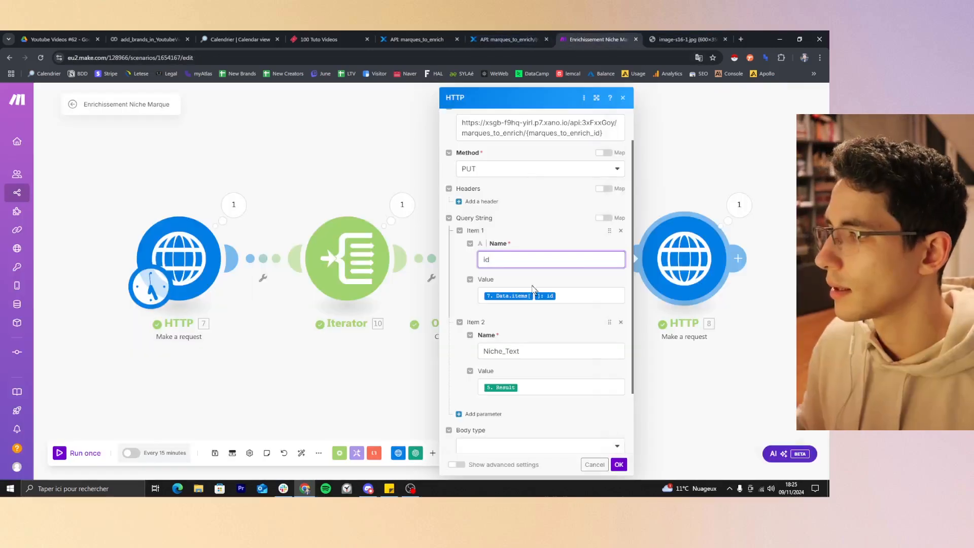
Inspect the value mapped to the id parameter, expanding the first HTTP module's items[] data to find its source field.
{"action": "left_click", "coordinate": [557, 296]}
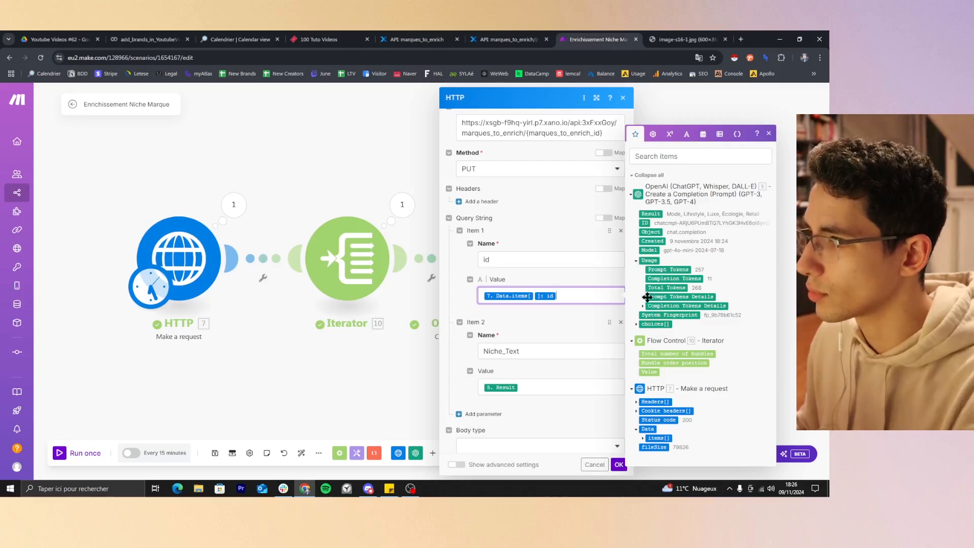
{"action": "left_click", "coordinate": [643, 438]}
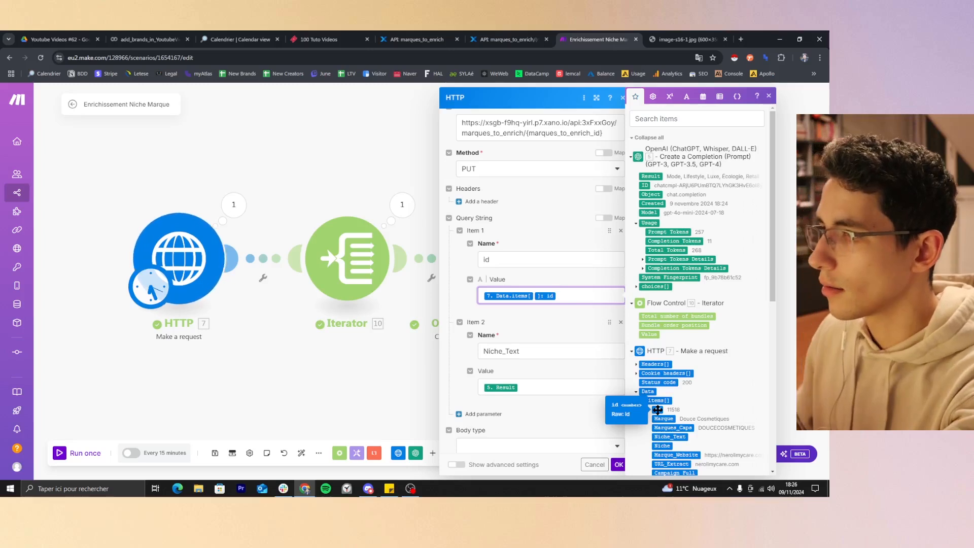
{"action": "left_click", "coordinate": [538, 260]}
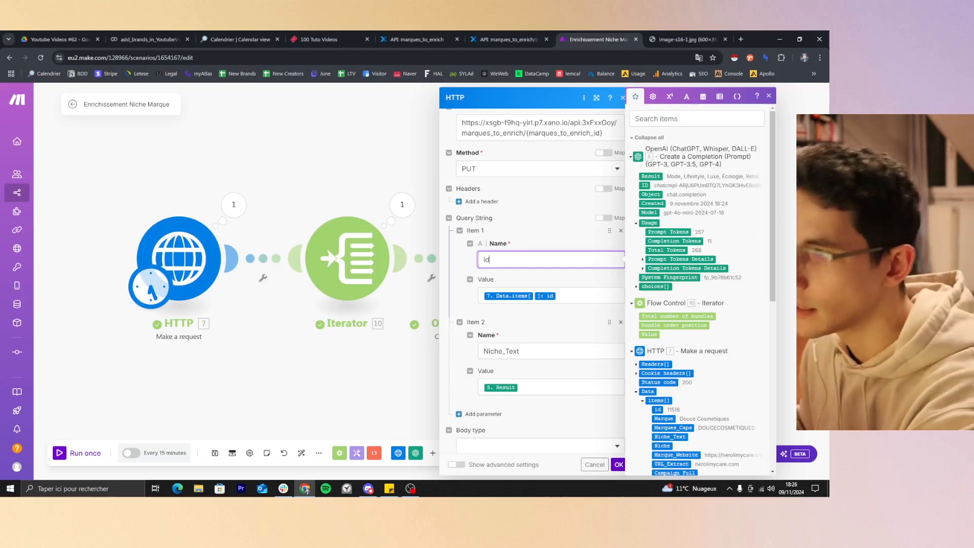
Examine the name and mapped value of the Niche_Text query string parameter.
{"action": "left_click", "coordinate": [544, 350]}
{"action": "scroll", "coordinate": [544, 345], "scroll_direction": "down", "scroll_amount": 2}
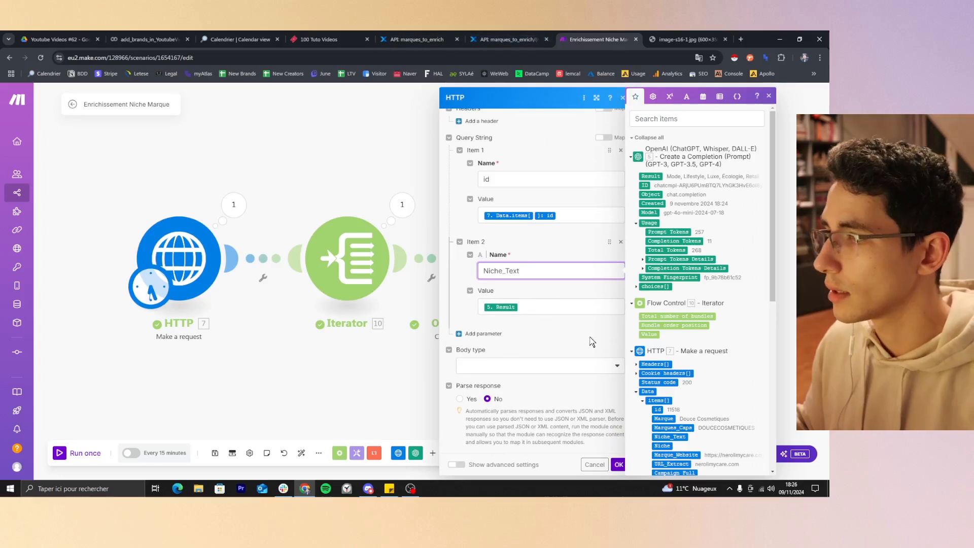
{"action": "key", "text": "ctrl+a"}
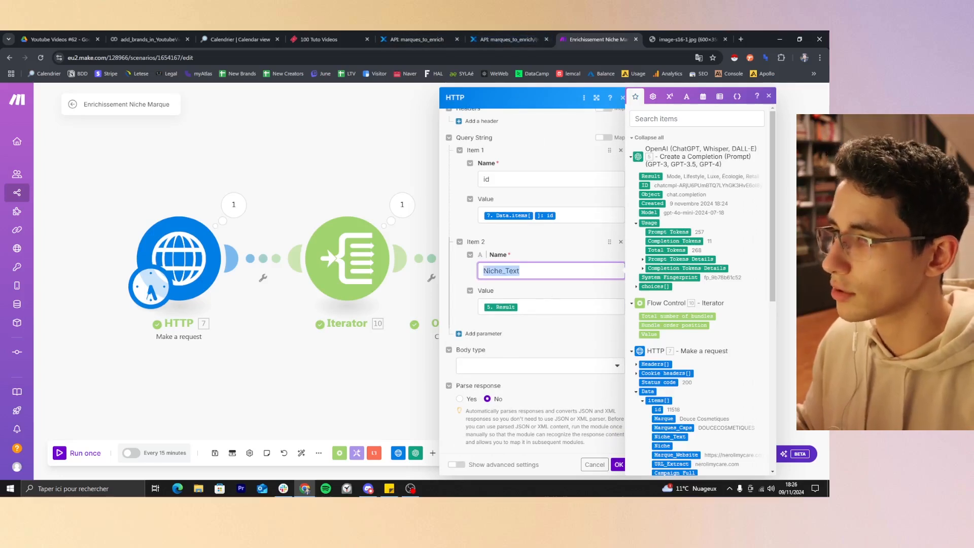
{"action": "key", "text": "Tab"}
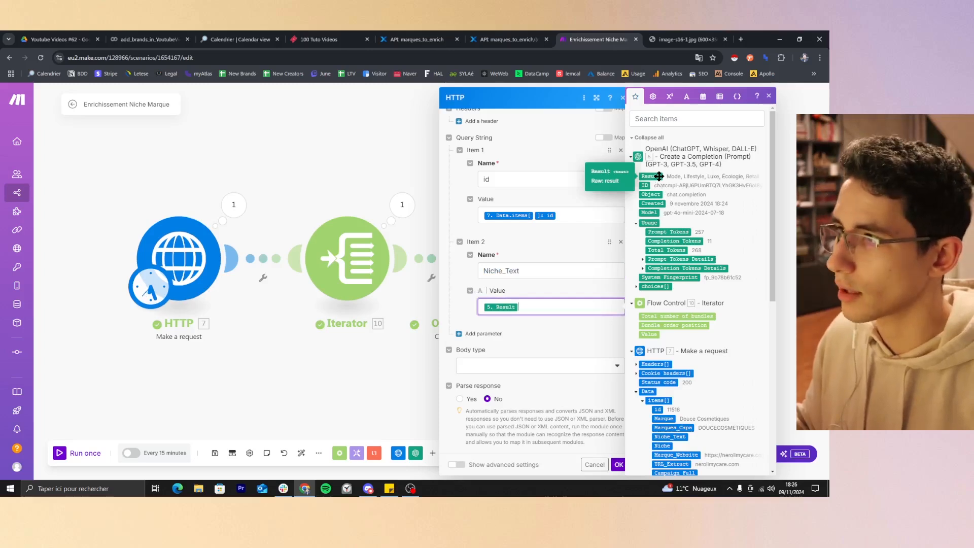
Open the Edit Record function of Xano's PUT endpoint, examine its field mappings down to Industrie, and return to Make.
{"action": "left_click", "coordinate": [505, 39]}
{"action": "left_click", "coordinate": [326, 278]}
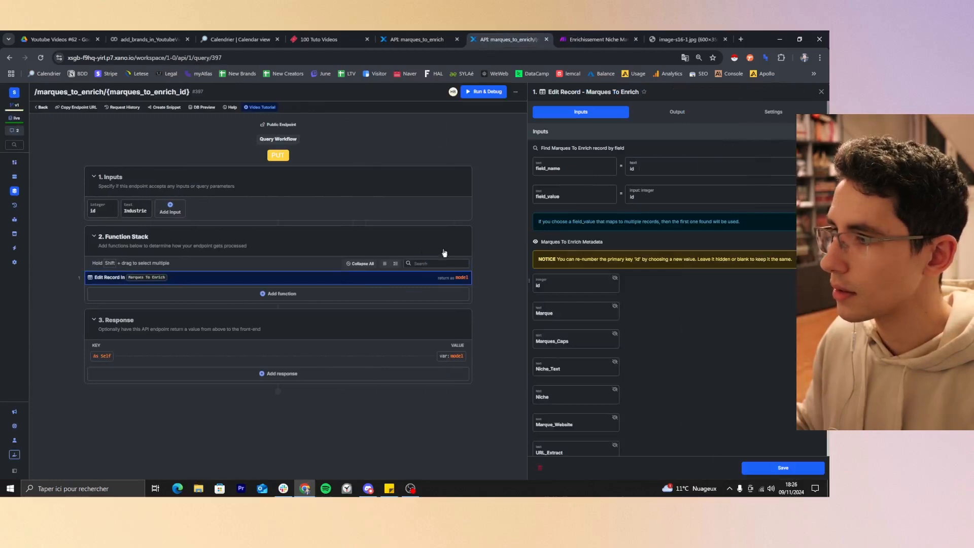
{"action": "scroll", "coordinate": [618, 370], "scroll_direction": "down", "scroll_amount": 15}
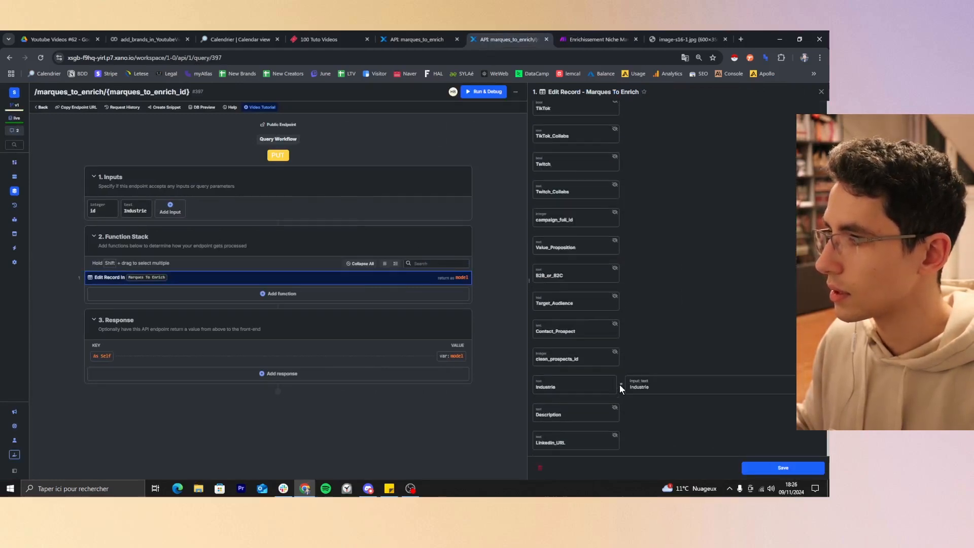
{"action": "left_click", "coordinate": [595, 39]}
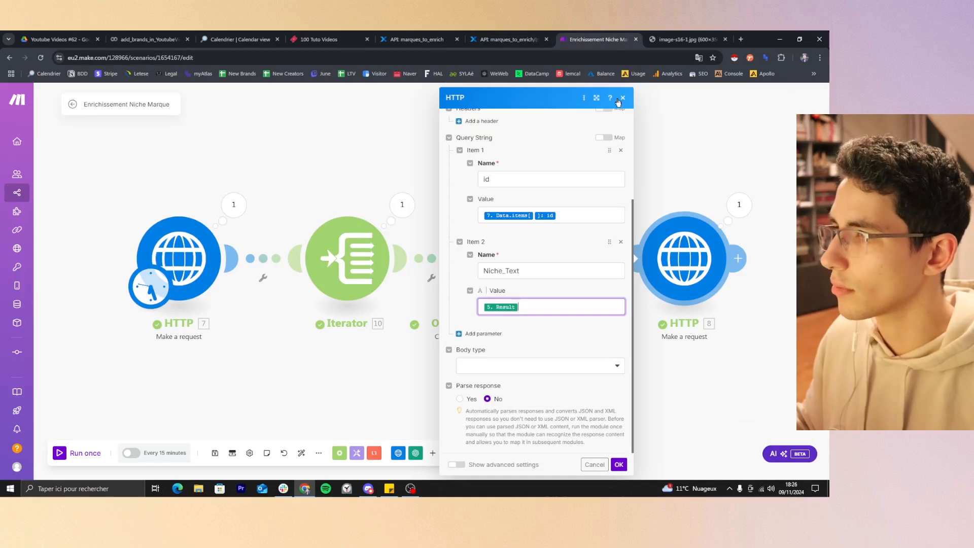
Recheck the id and Niche_Text parameters against the mappable data from the earlier modules, then close the mapping list.
{"action": "scroll", "coordinate": [533, 248], "scroll_direction": "up", "scroll_amount": 1}
{"action": "left_click", "coordinate": [543, 217]}
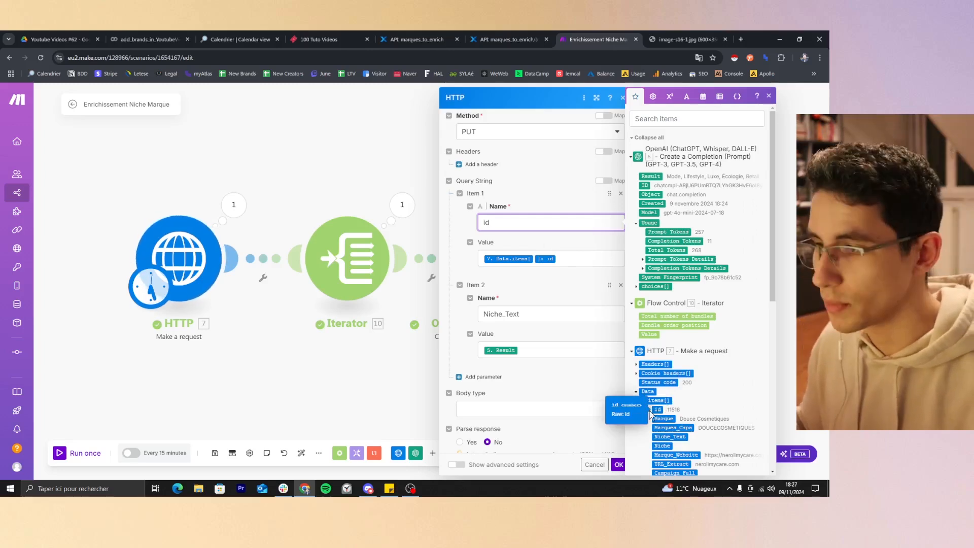
{"action": "left_click", "coordinate": [546, 350]}
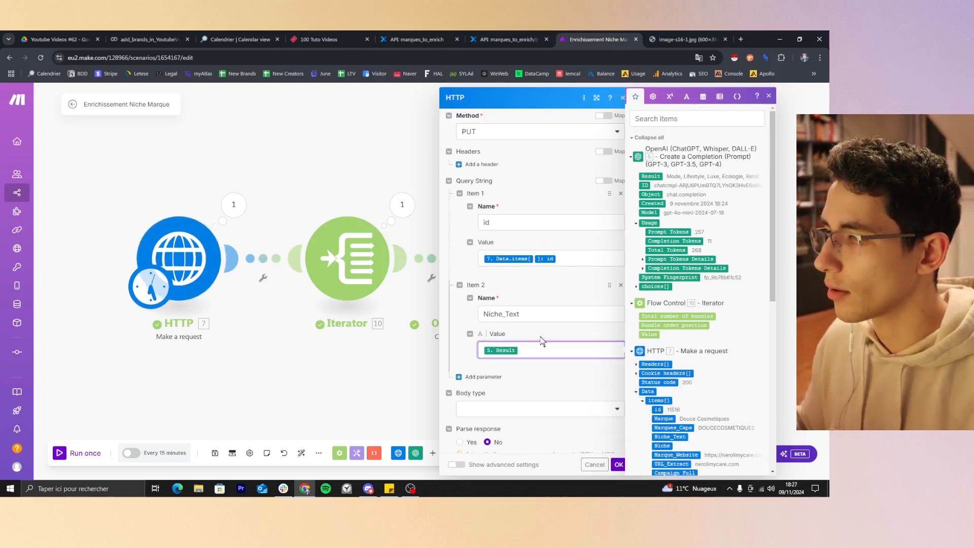
{"action": "left_click", "coordinate": [546, 314]}
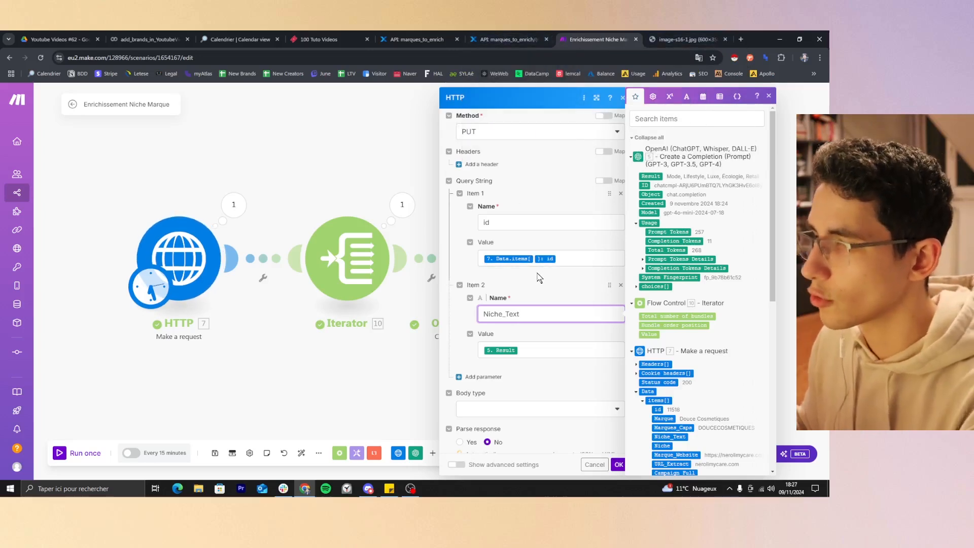
{"action": "left_click", "coordinate": [563, 259]}
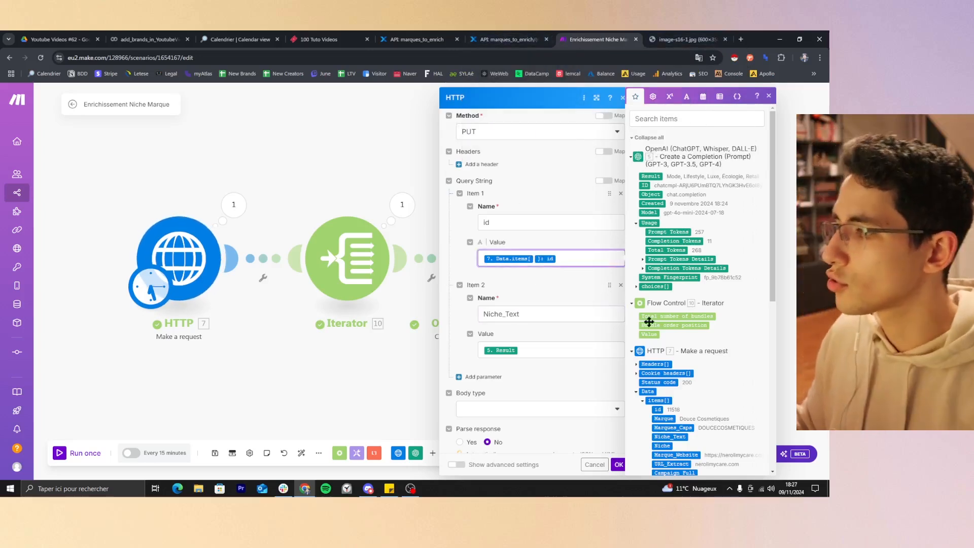
{"action": "scroll", "coordinate": [661, 412], "scroll_direction": "down", "scroll_amount": 2}
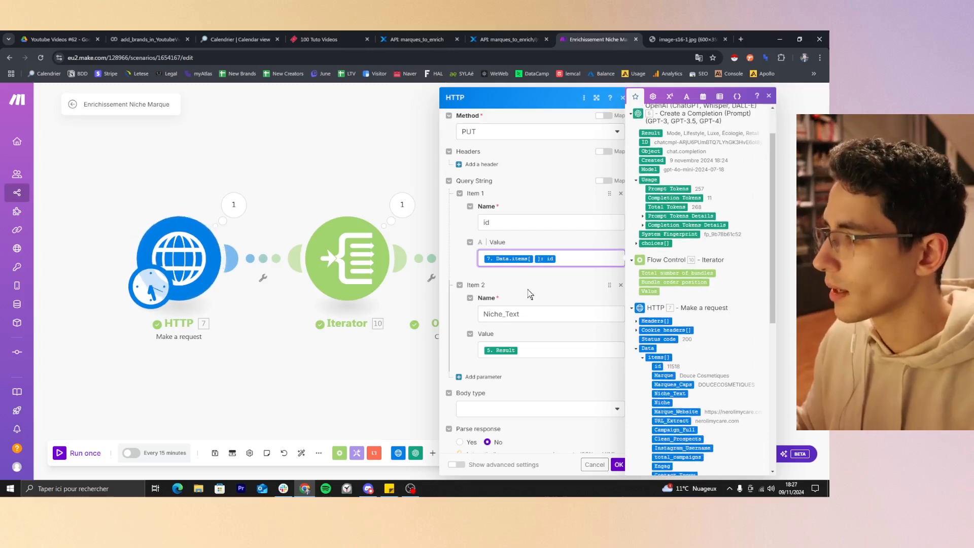
{"action": "left_click", "coordinate": [528, 349]}
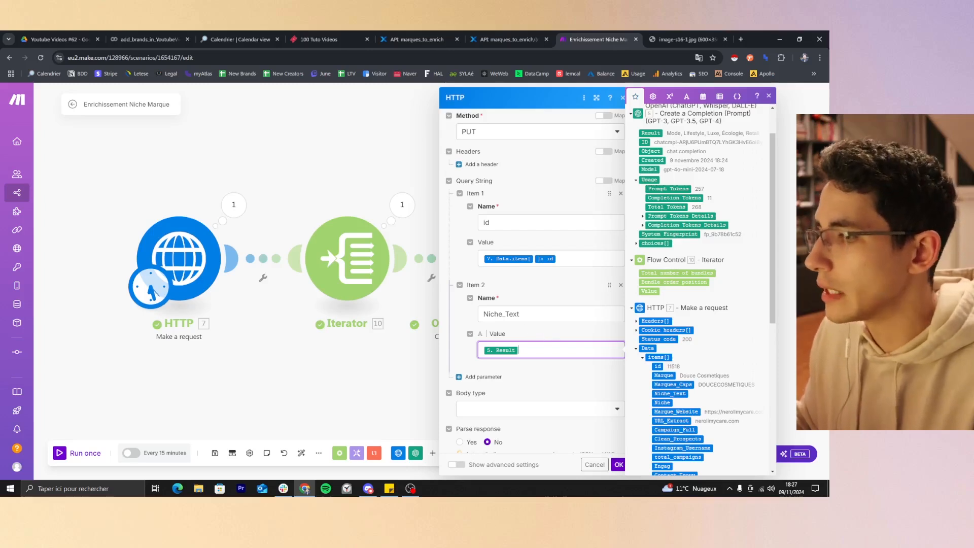
{"action": "left_click", "coordinate": [769, 96]}
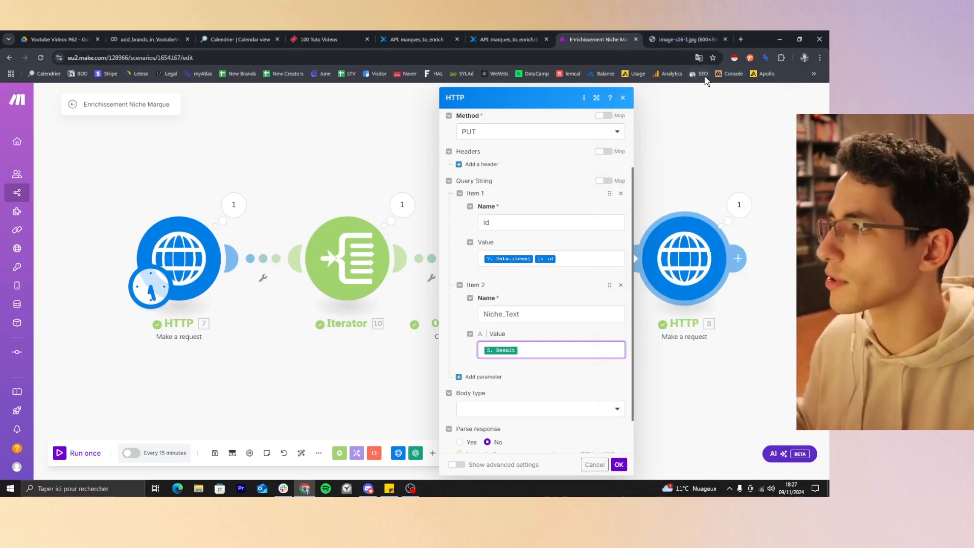
Recheck the endpoint URL, view the available HTTP methods, and compare them with the REST API Methods diagram.
{"action": "scroll", "coordinate": [573, 143], "scroll_direction": "up", "scroll_amount": 2}
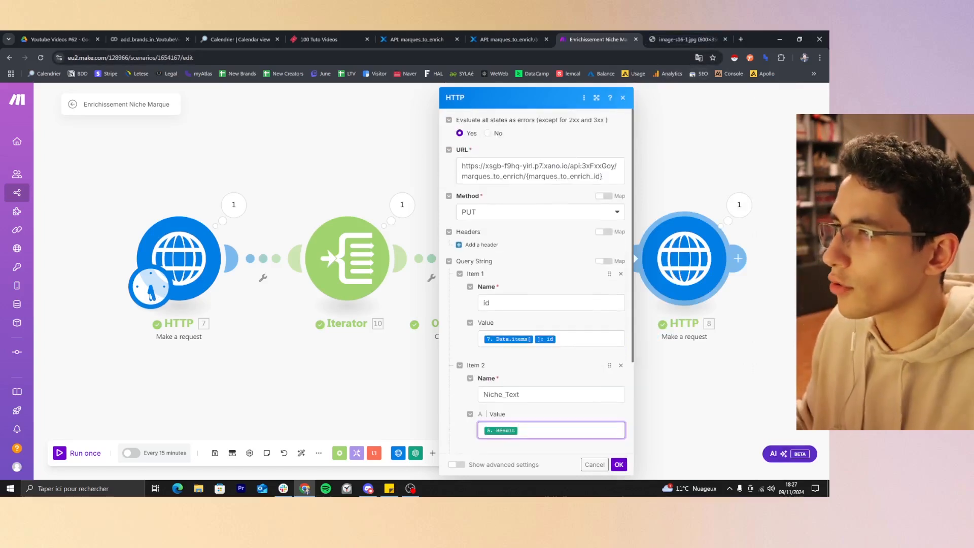
{"action": "triple_click", "coordinate": [575, 167]}
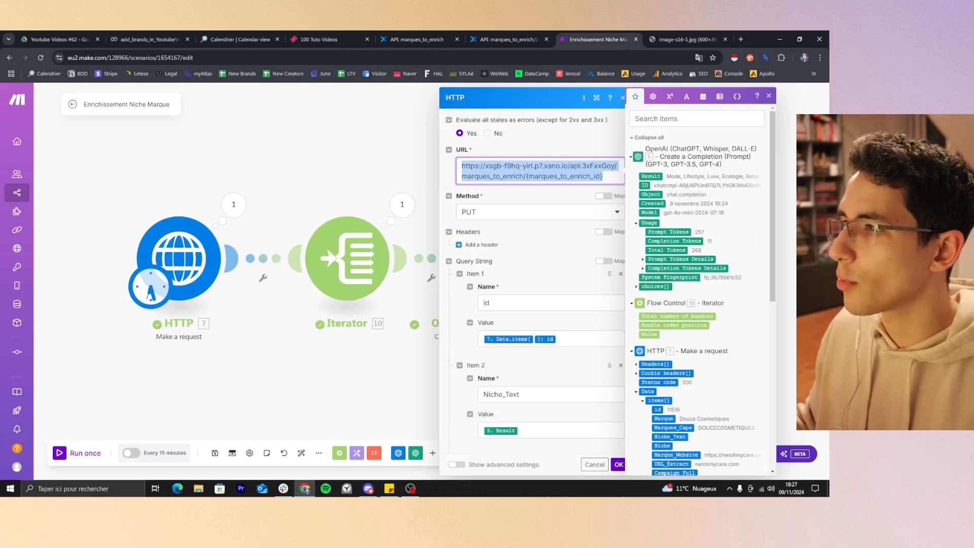
{"action": "left_click", "coordinate": [548, 217]}
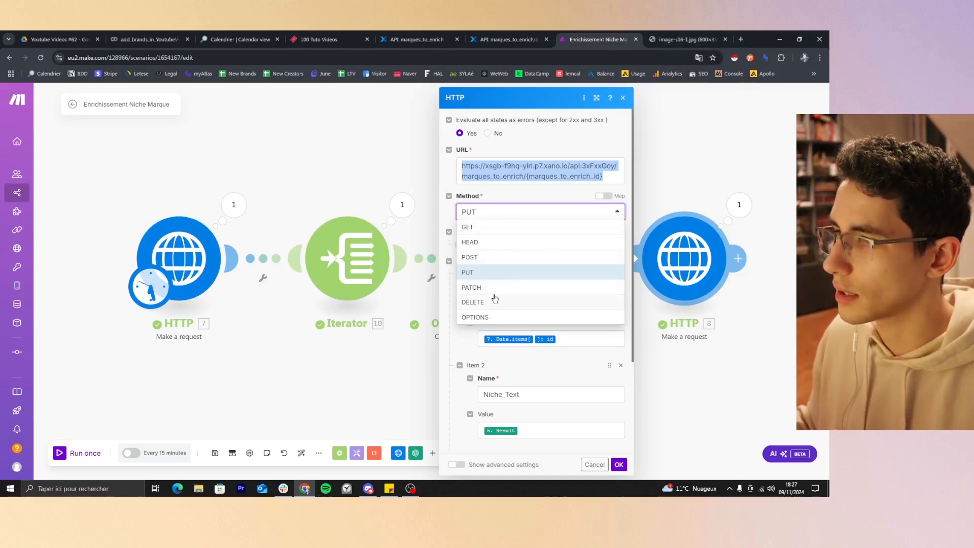
{"action": "left_click", "coordinate": [682, 39]}
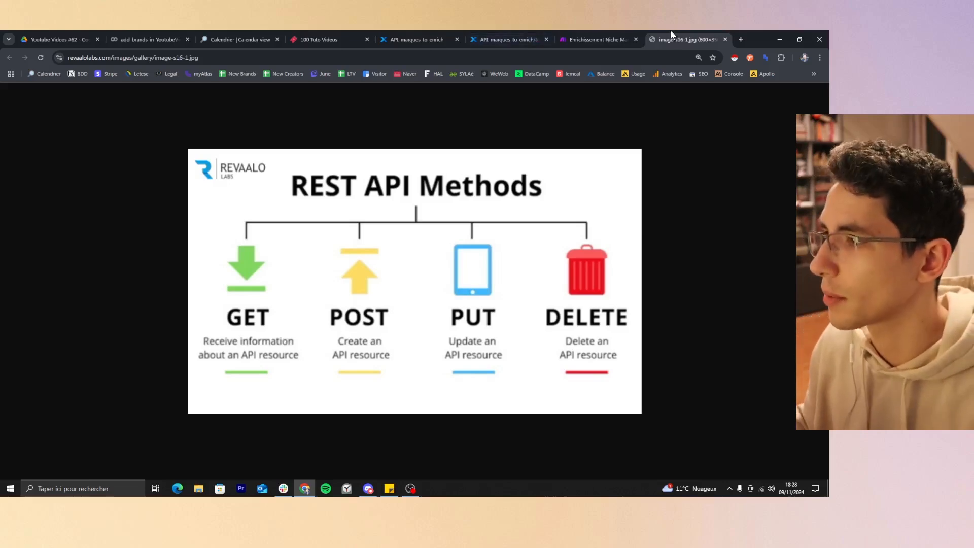
{"action": "left_click", "coordinate": [558, 37]}
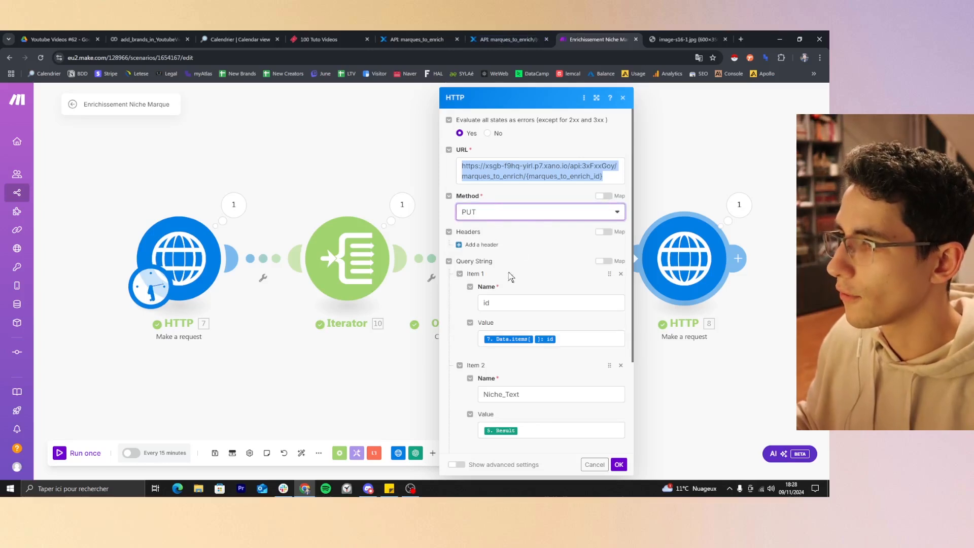
Check the id parameter's name against the field mappings of Xano's Edit Record function and return to Make.
{"action": "left_click", "coordinate": [511, 302]}
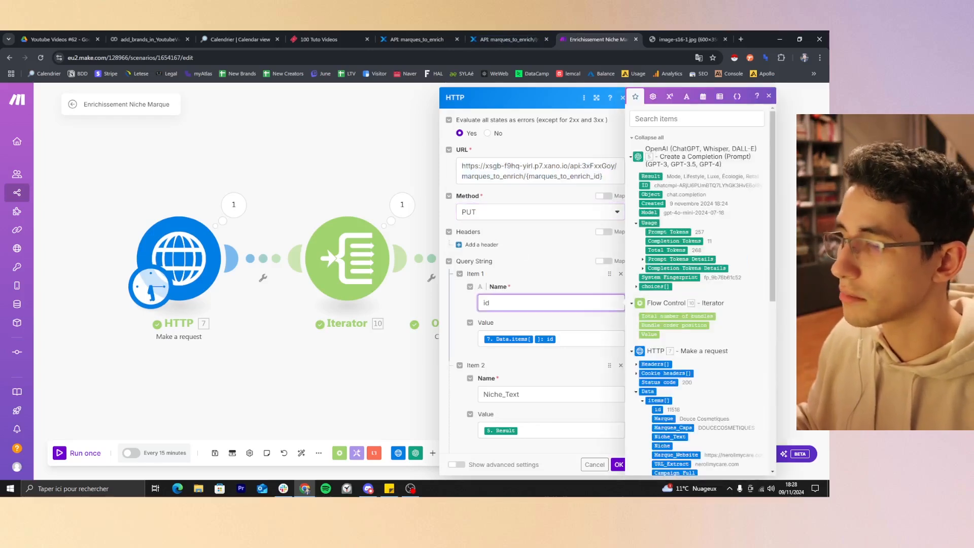
{"action": "left_click", "coordinate": [500, 38]}
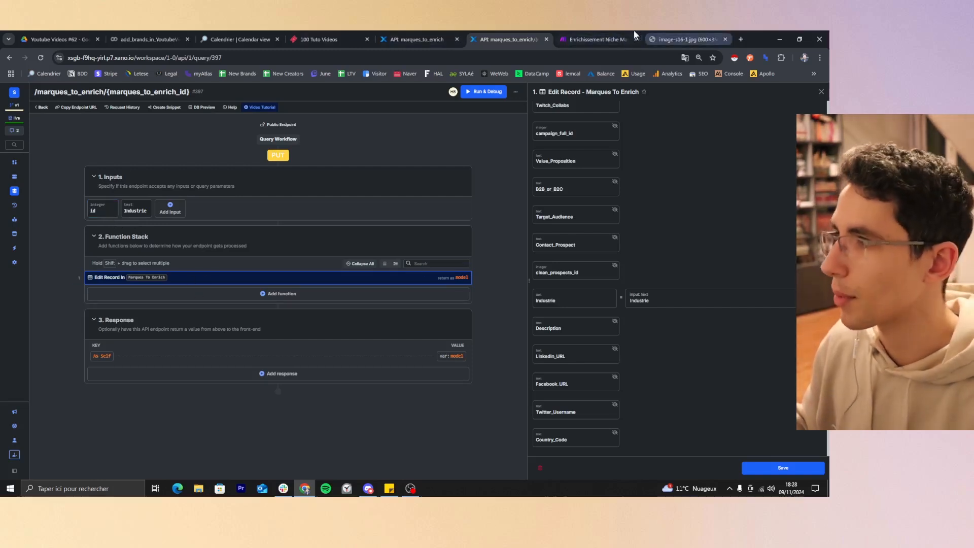
{"action": "left_click", "coordinate": [615, 39]}
Go over the id value, the Niche_Text name and its OpenAI Result value in the query string once more.
{"action": "scroll", "coordinate": [524, 322], "scroll_direction": "down", "scroll_amount": 3}
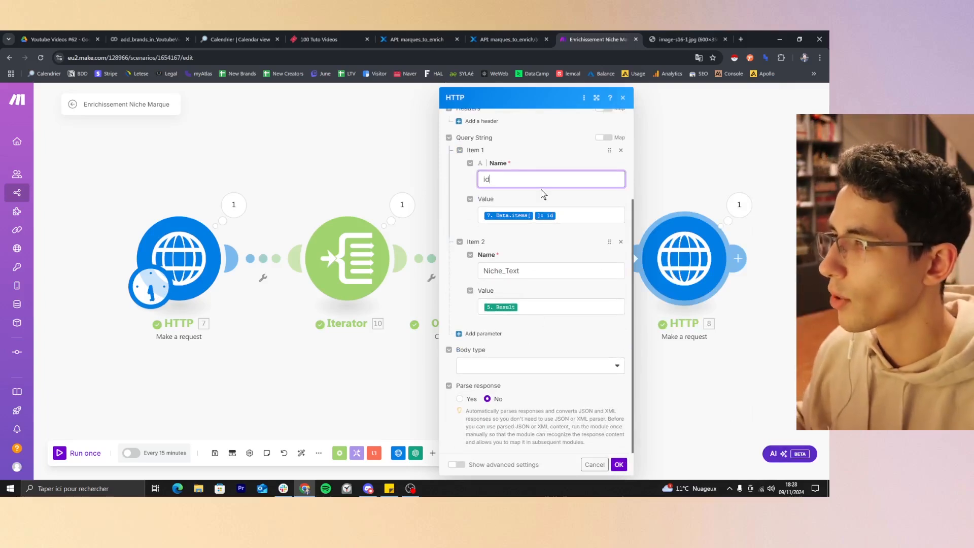
{"action": "left_click", "coordinate": [553, 217]}
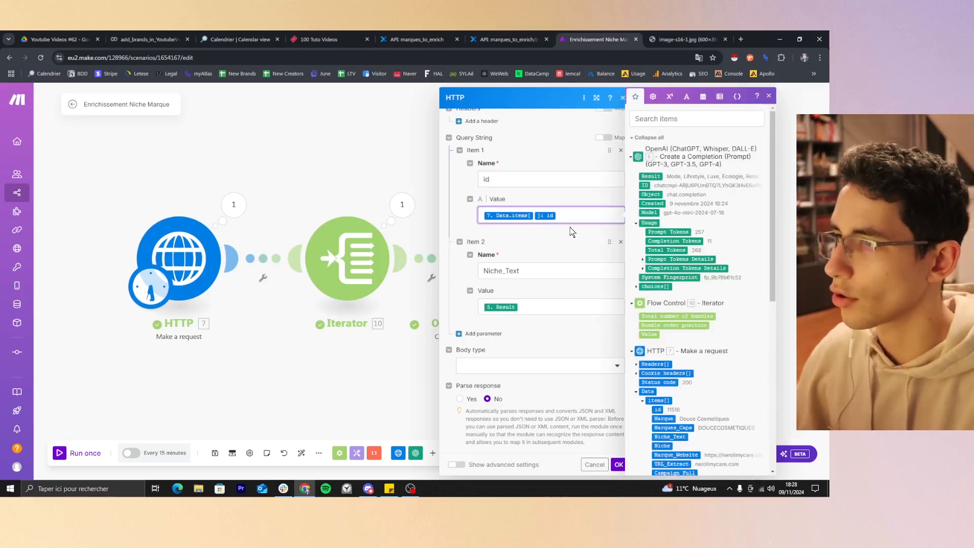
{"action": "left_click", "coordinate": [566, 270]}
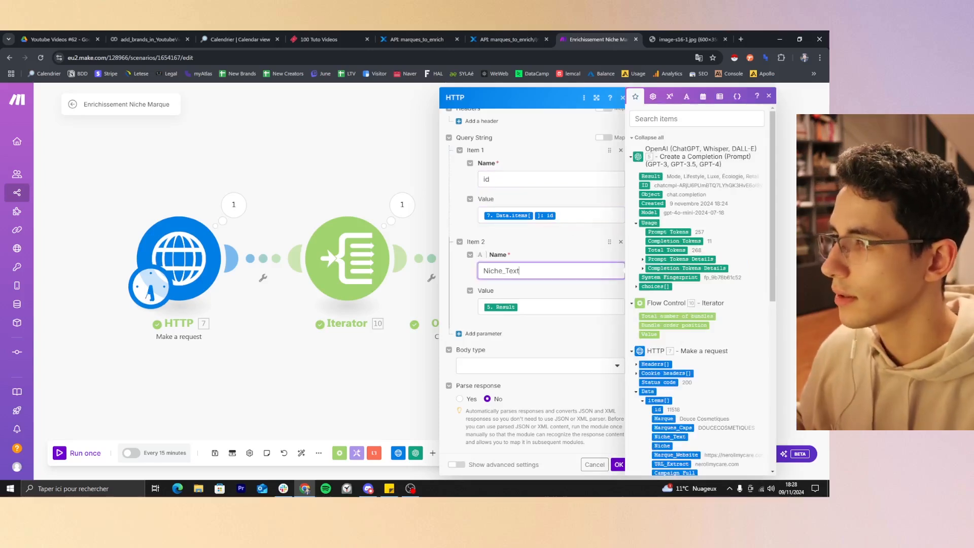
{"action": "left_click", "coordinate": [564, 303]}
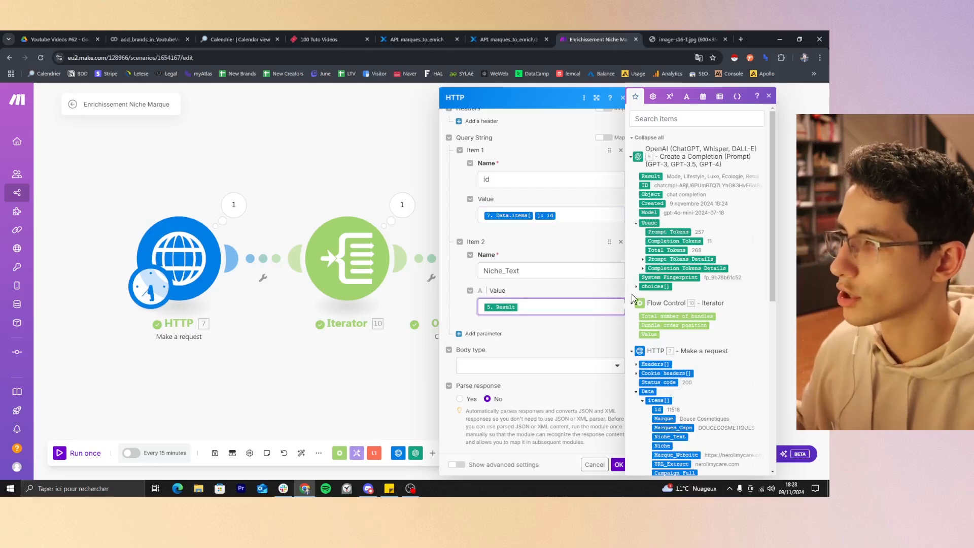
{"action": "left_click", "coordinate": [508, 215]}
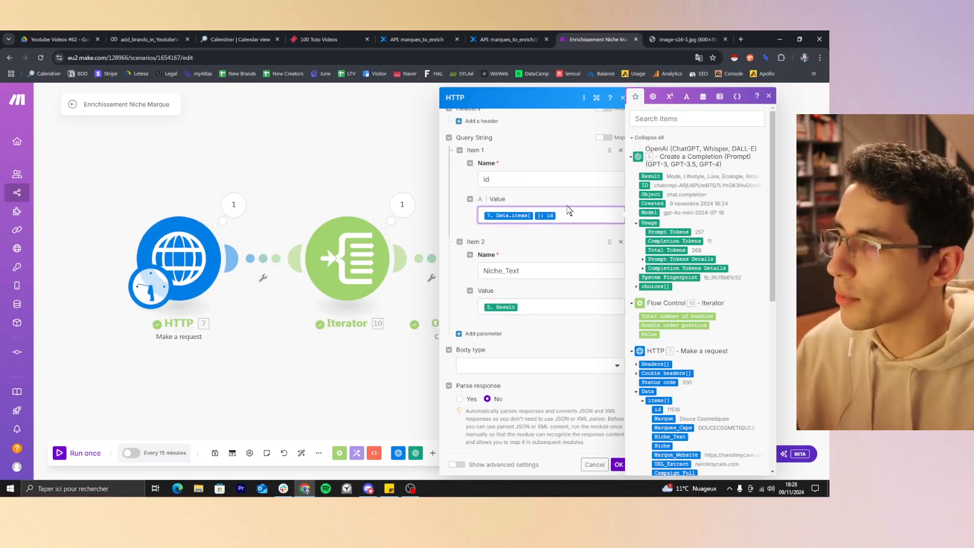
Close the last HTTP module's settings and open those of the first HTTP module in the scenario.
{"action": "left_click", "coordinate": [769, 96]}
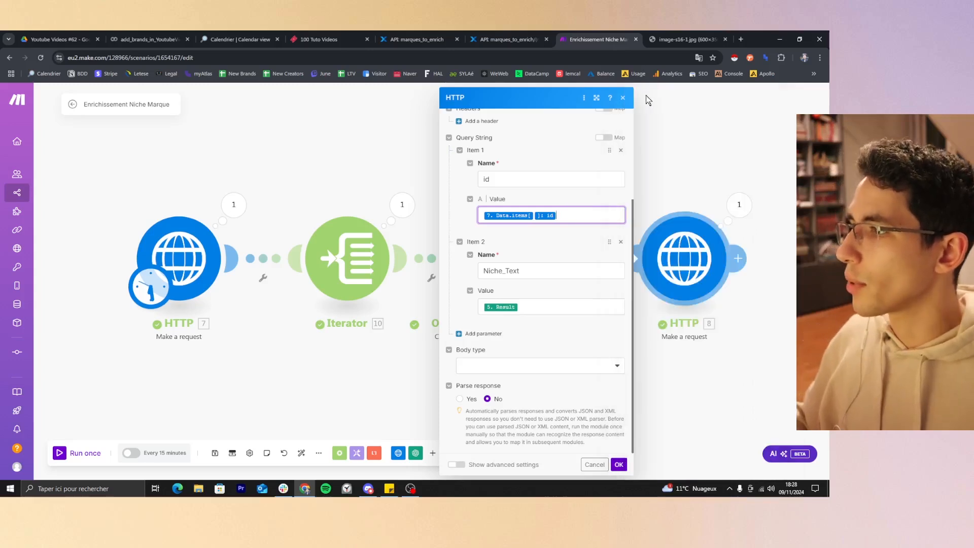
{"action": "left_click", "coordinate": [623, 97]}
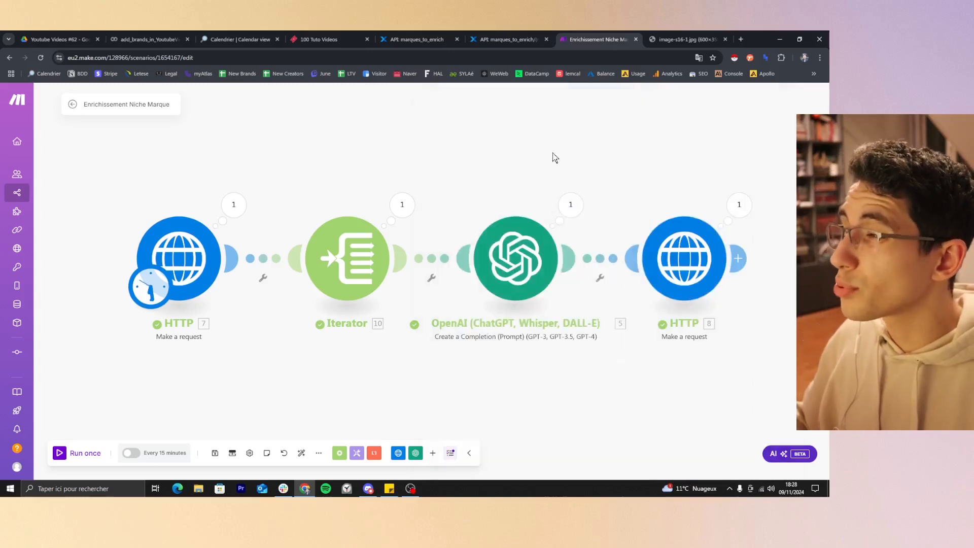
{"action": "left_click", "coordinate": [195, 239]}
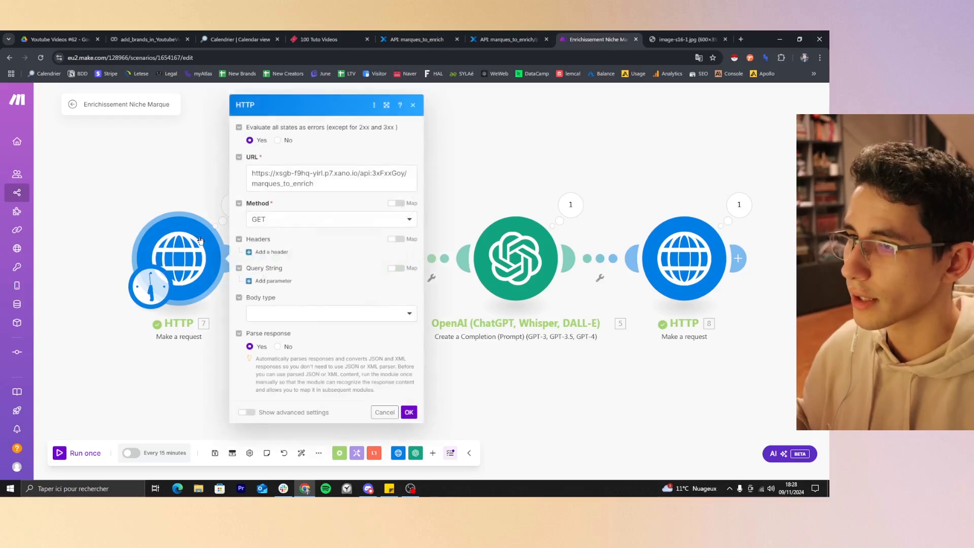